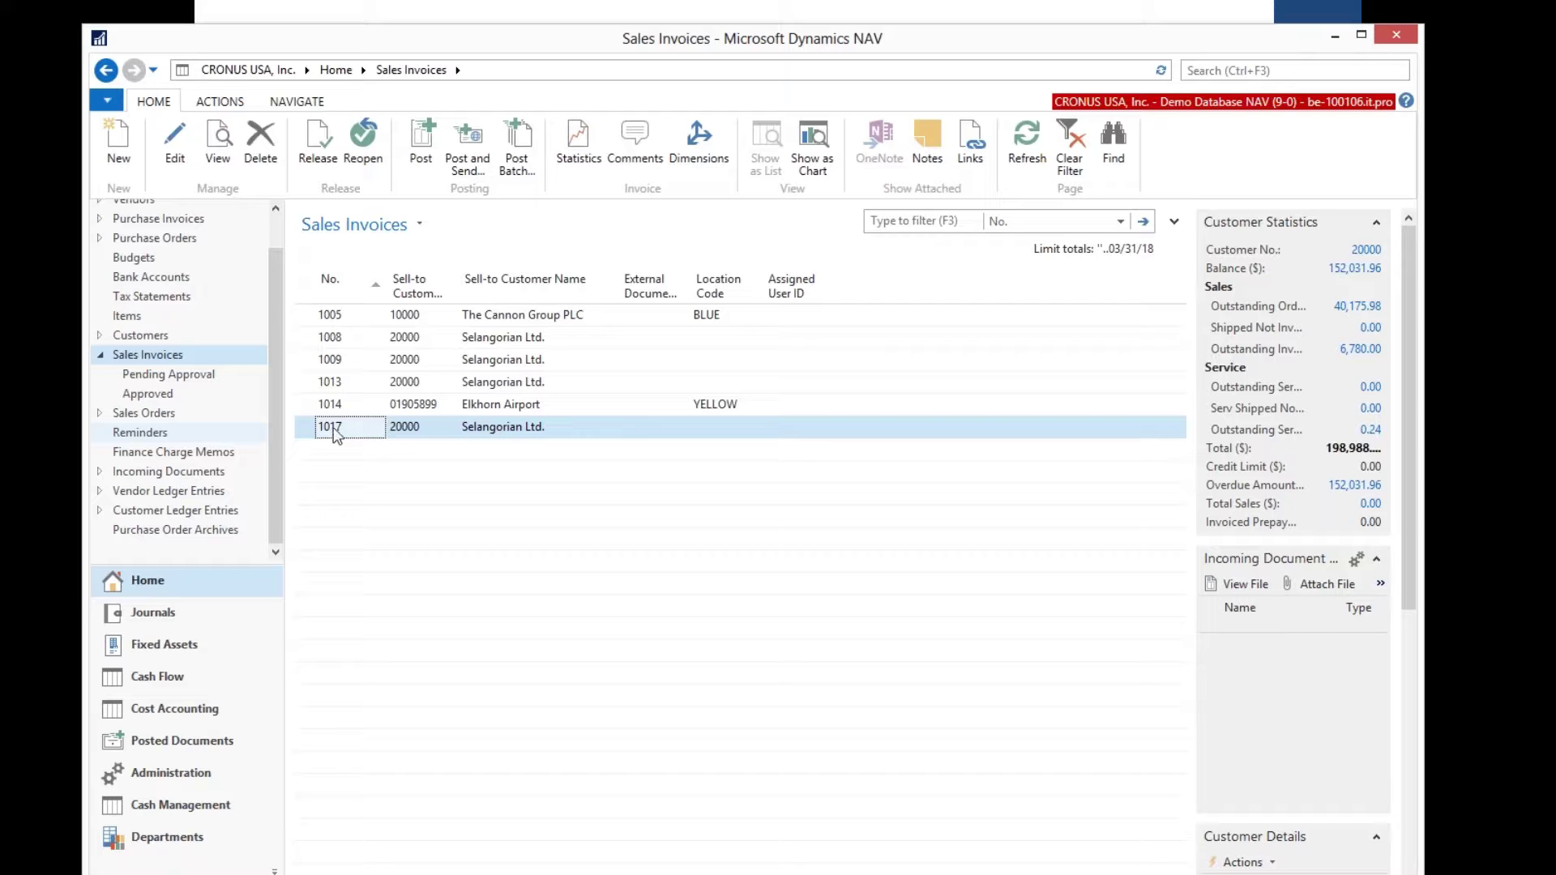
Step: Open sales invoice 1017 for editing and look through the deferral codes available for its Job Sales line
left_click(174, 159)
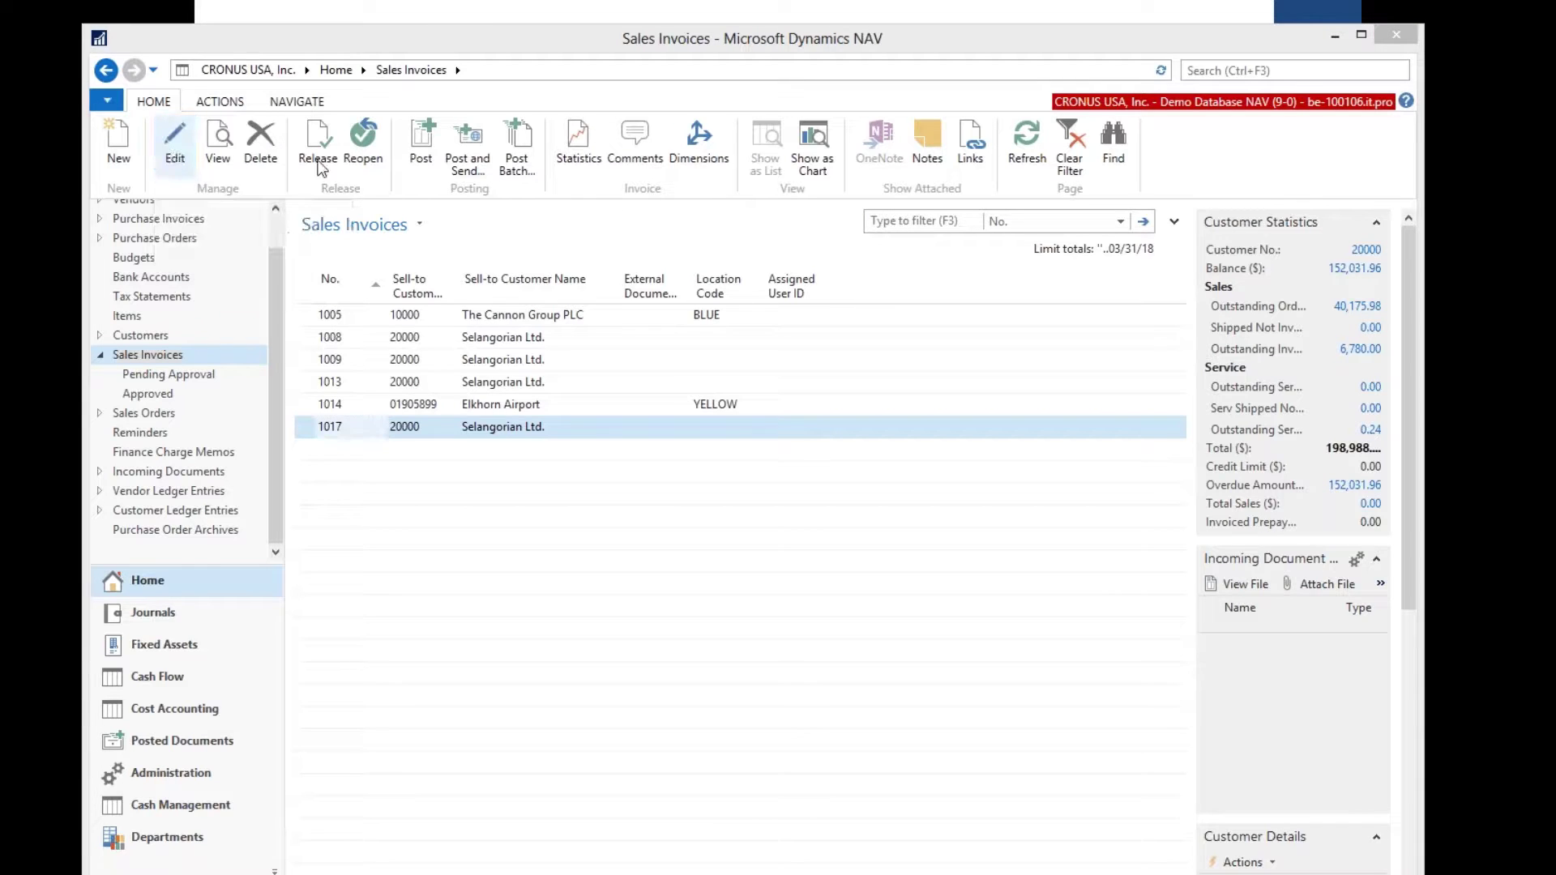
mouse_move(1552, 4)
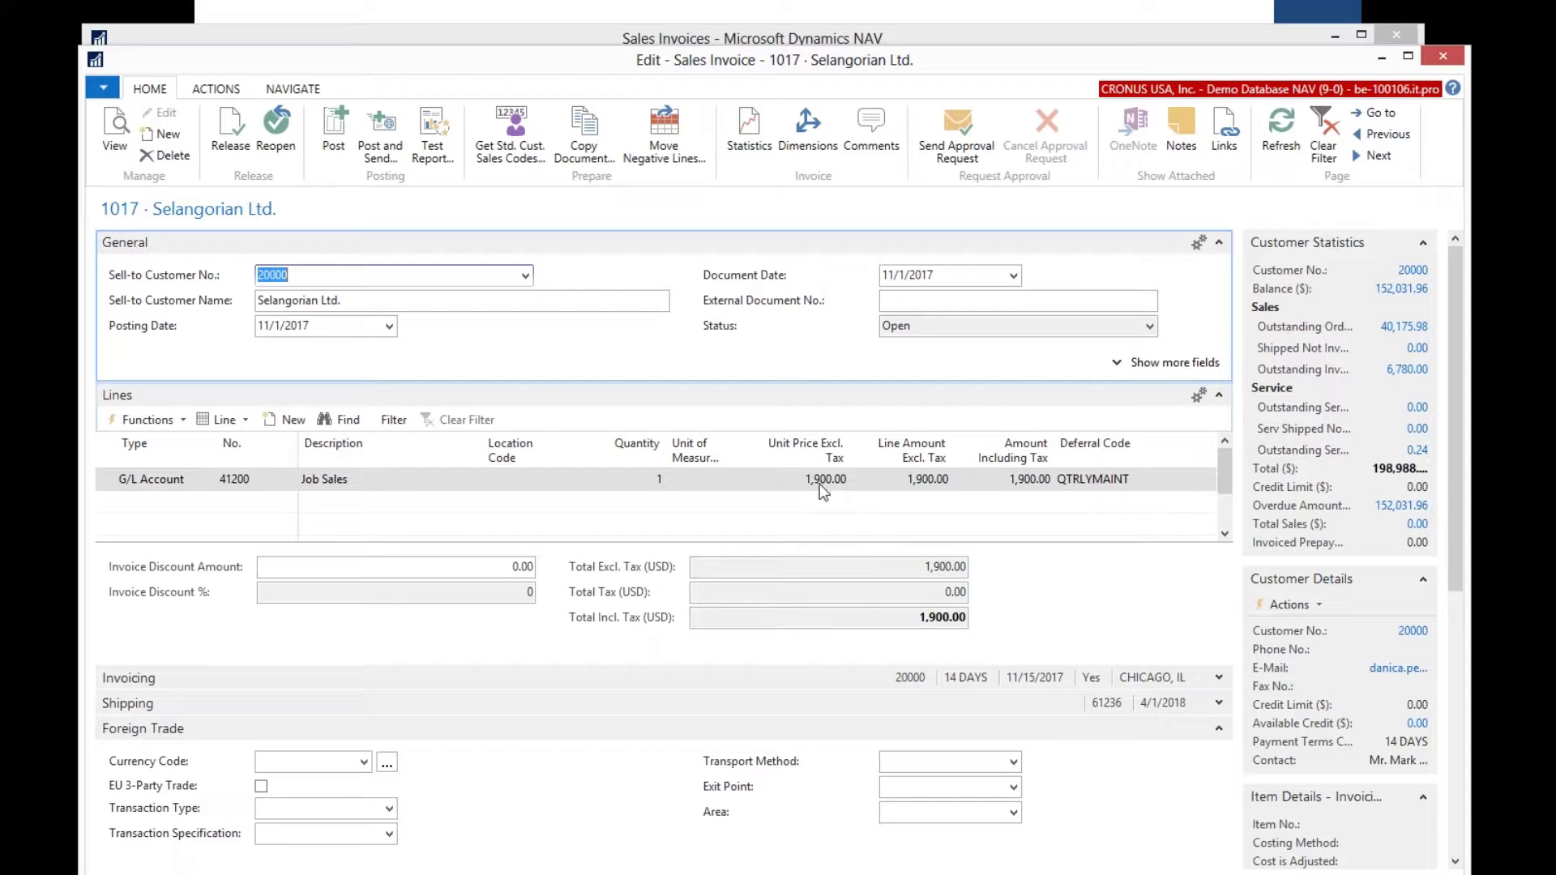
left_click(1095, 485)
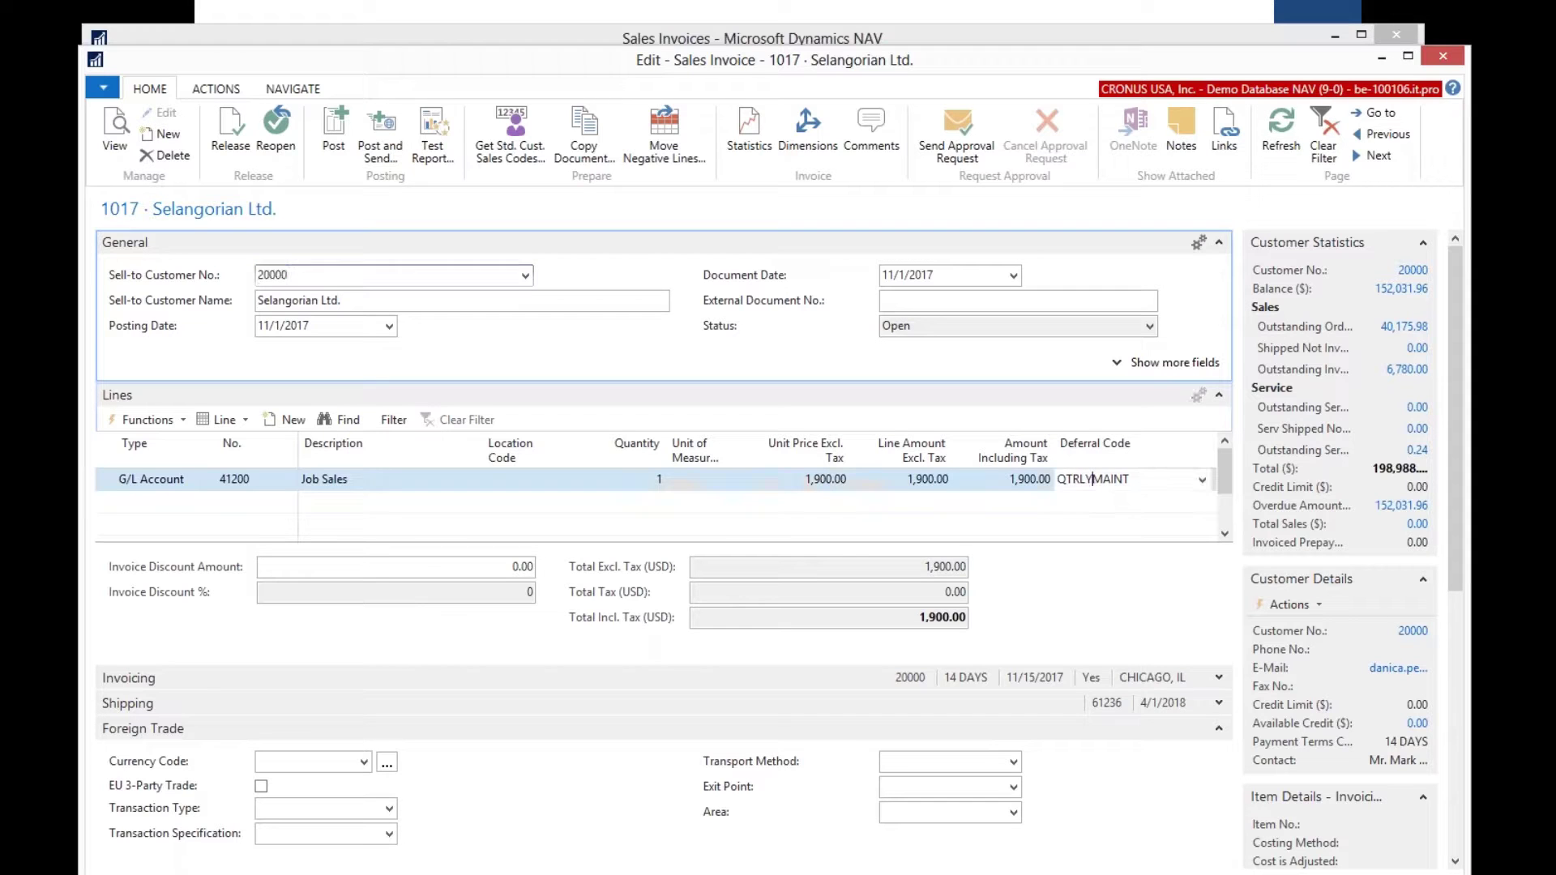
left_click(1202, 479)
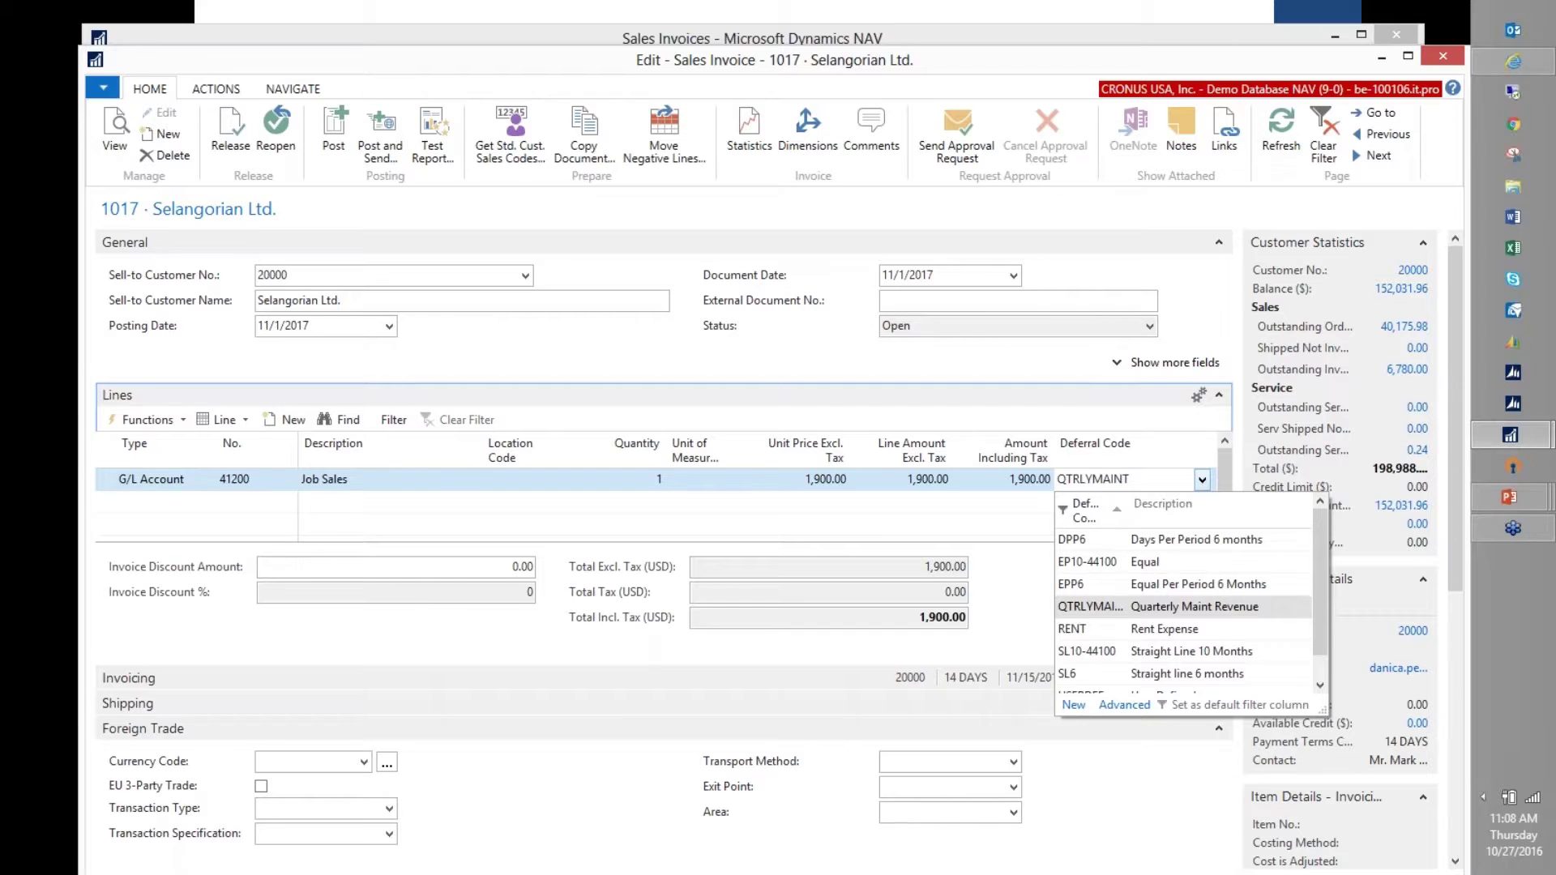
left_click(1201, 479)
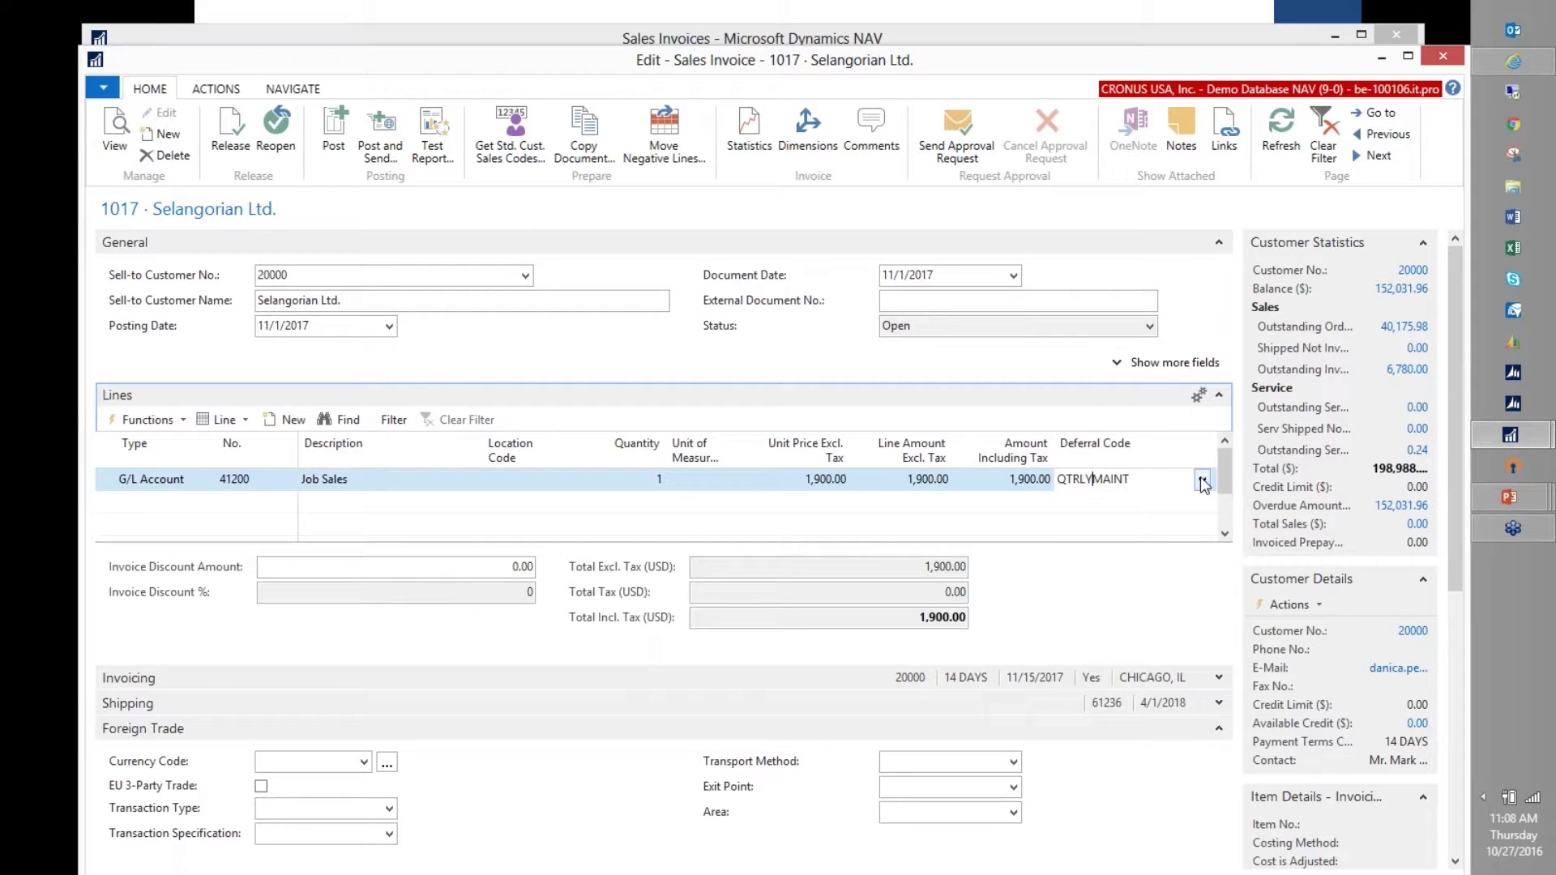
Step: Review the deferral schedule of the Job Sales line, then close it
left_click(242, 419)
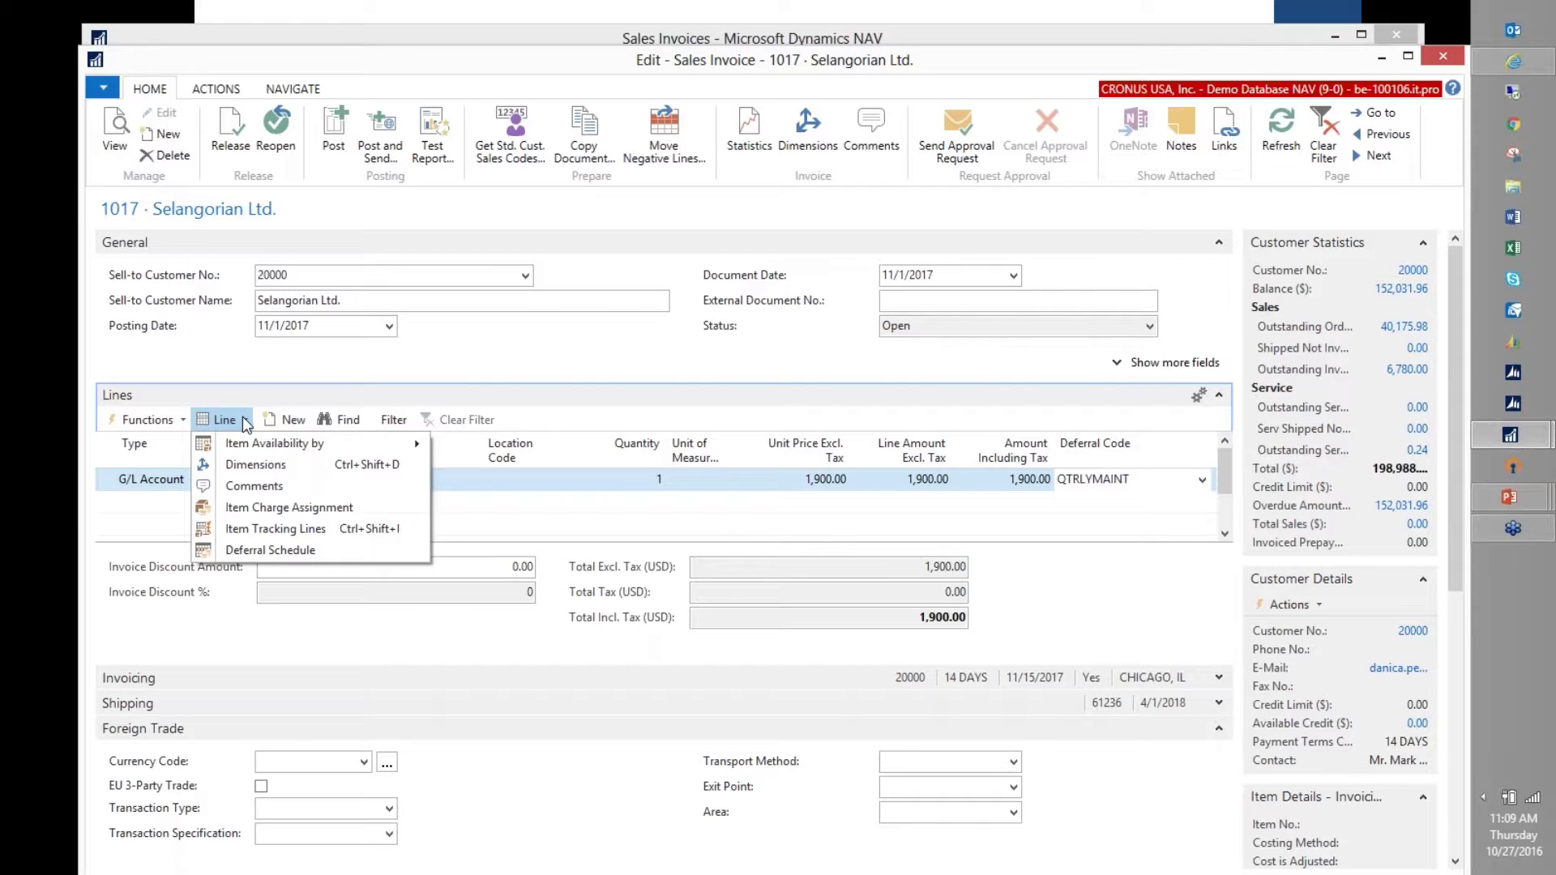
left_click(252, 551)
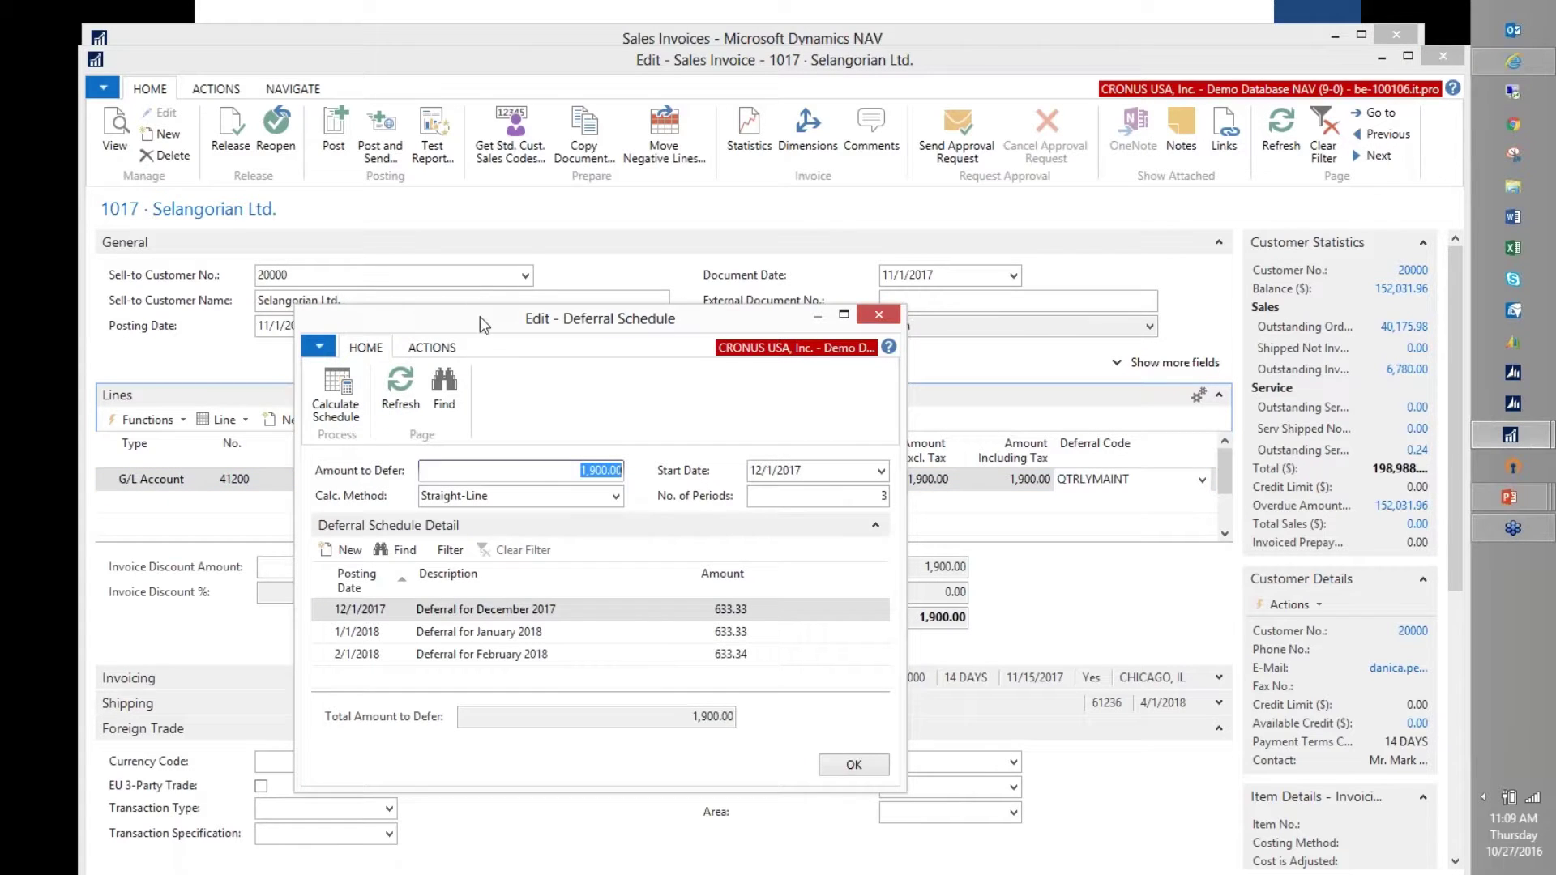
left_click_drag(480, 316, 499, 190)
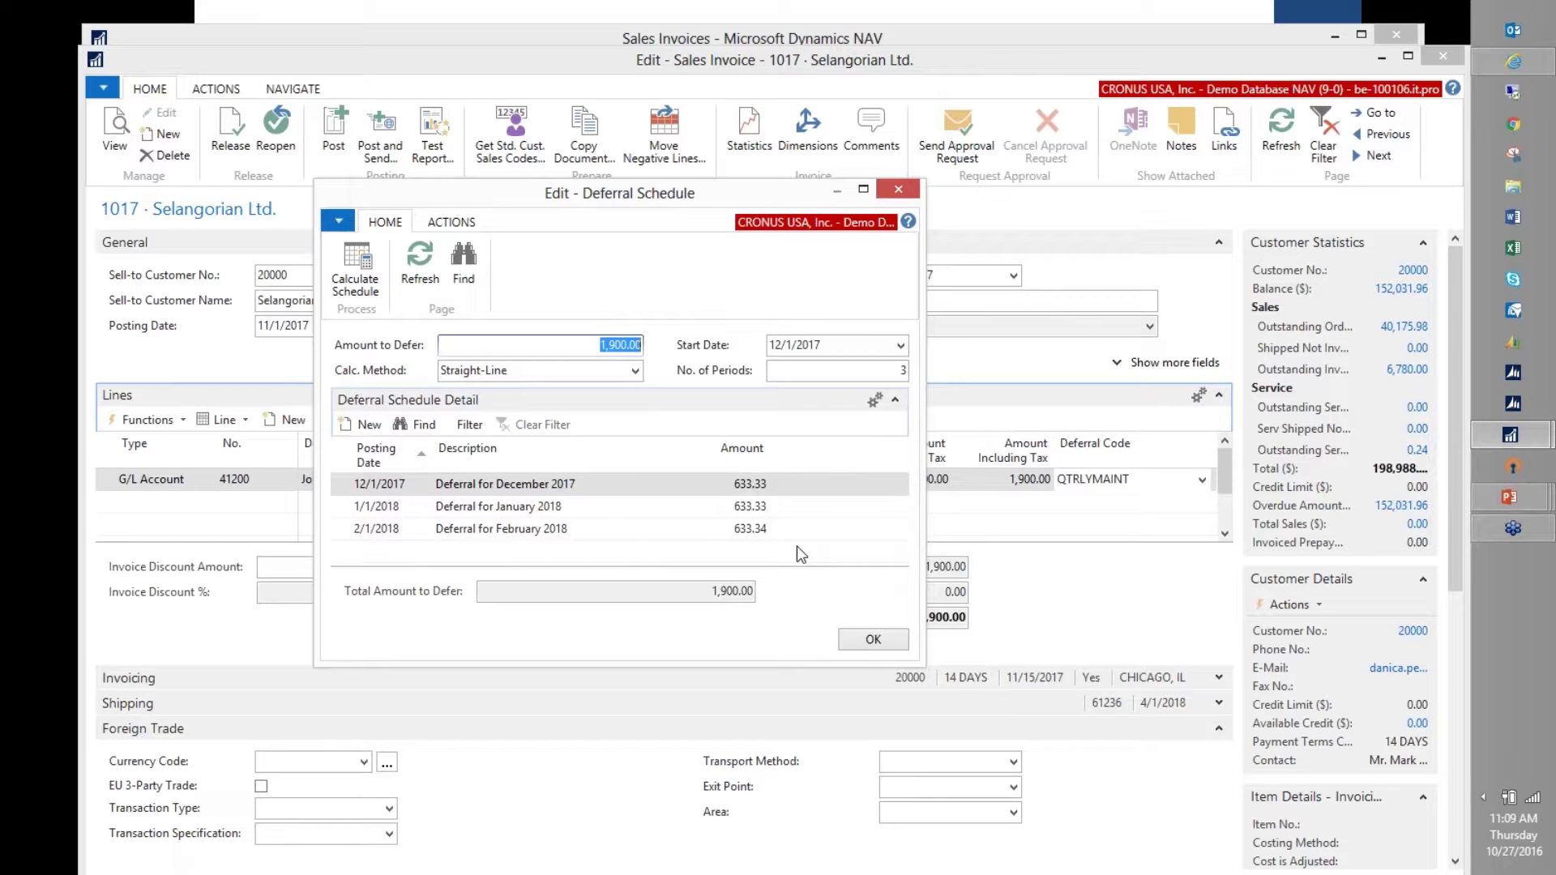
key("Escape")
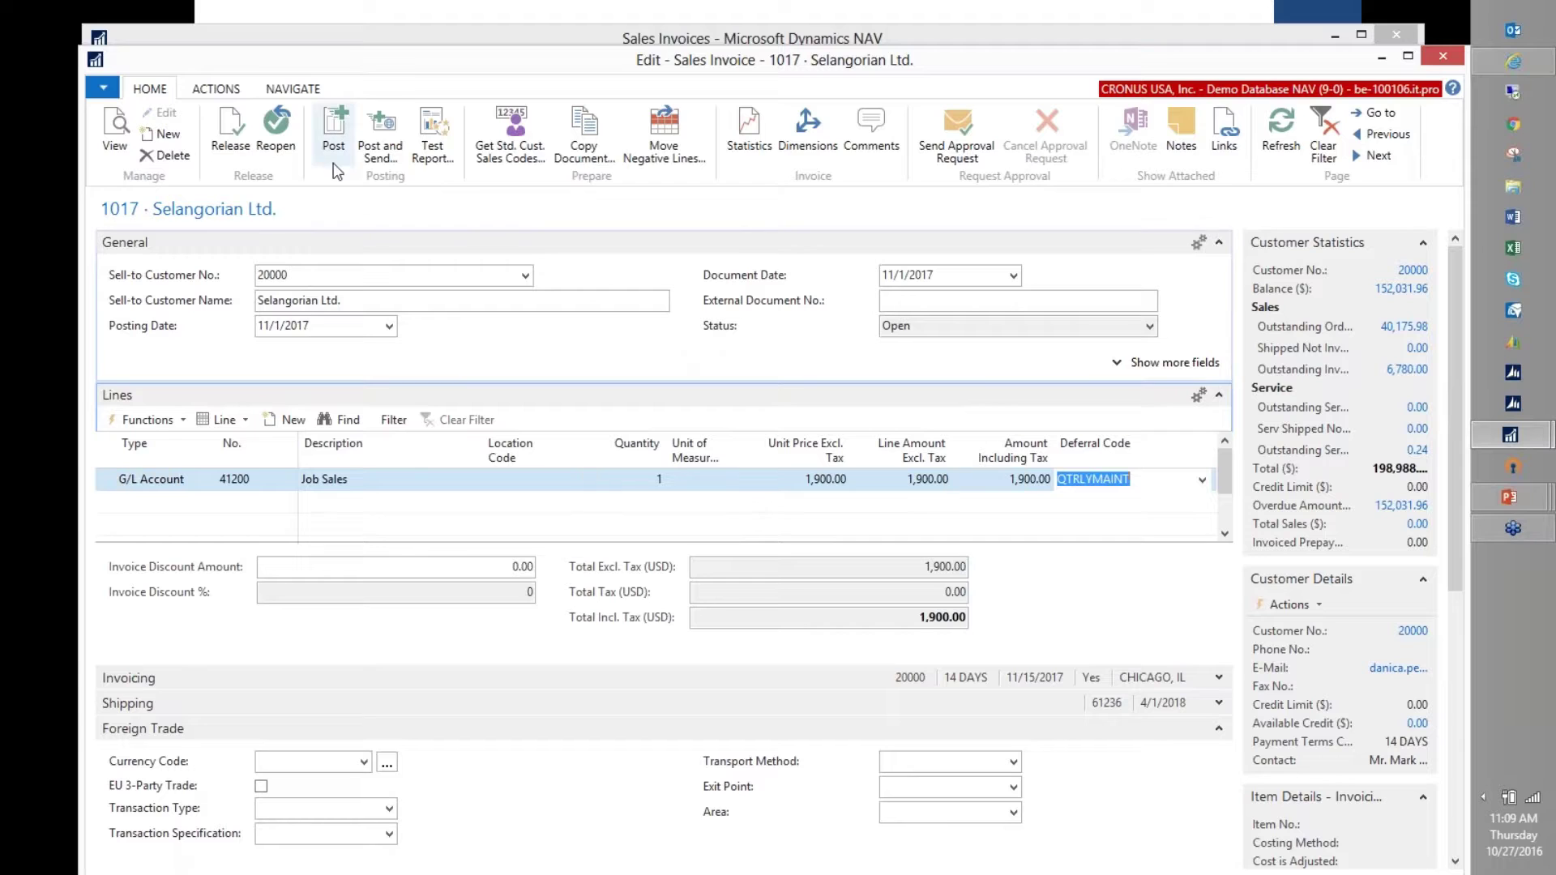
Step: Preview the posting of invoice 1017 and show its related G/L entries
left_click(226, 91)
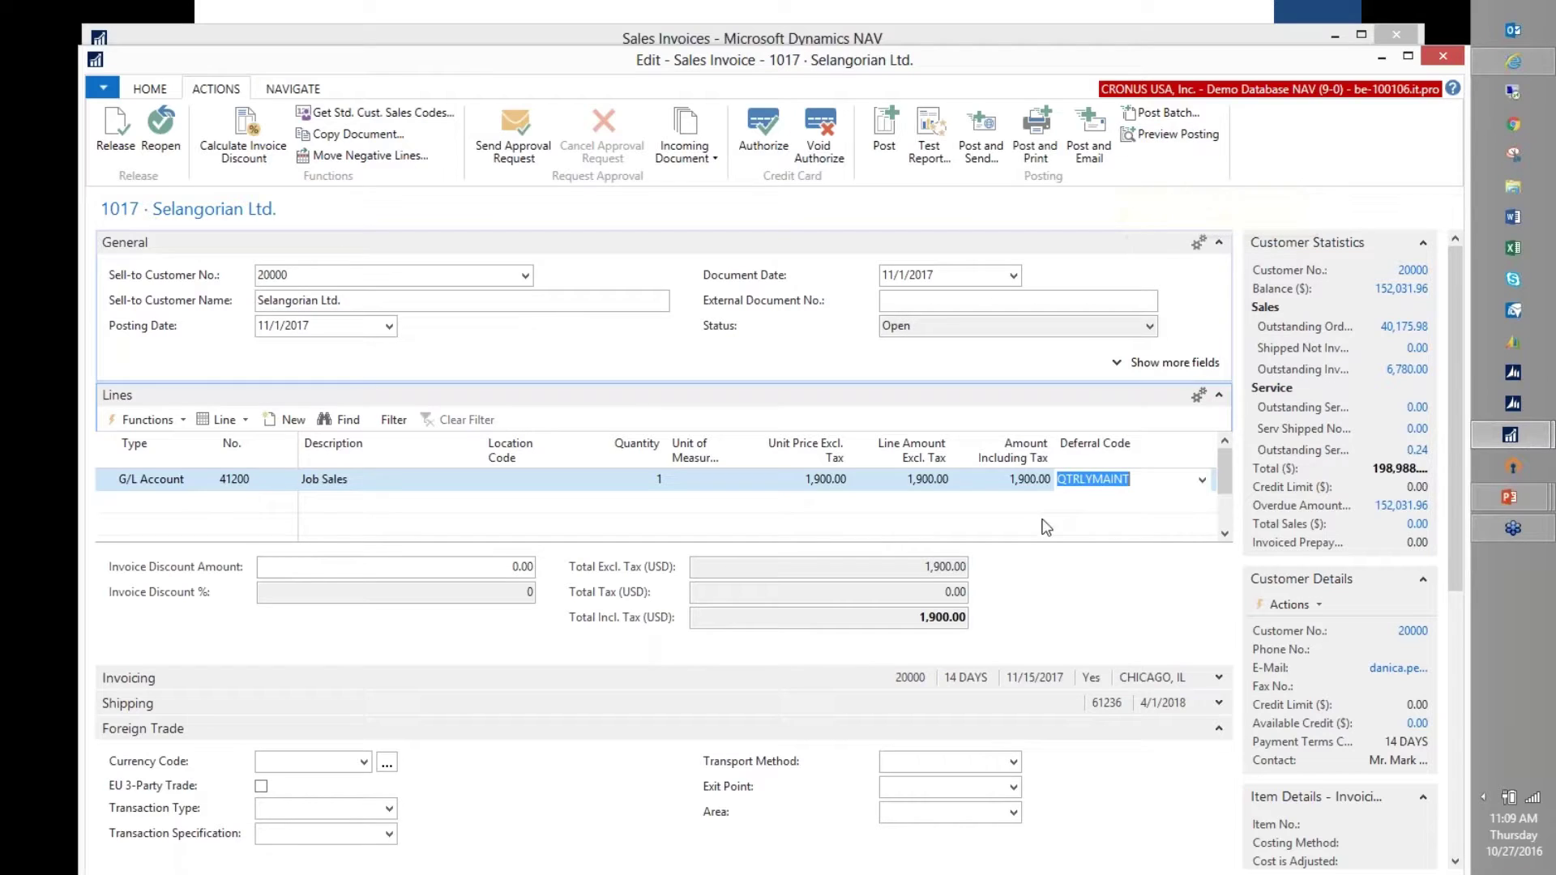
left_click(1151, 145)
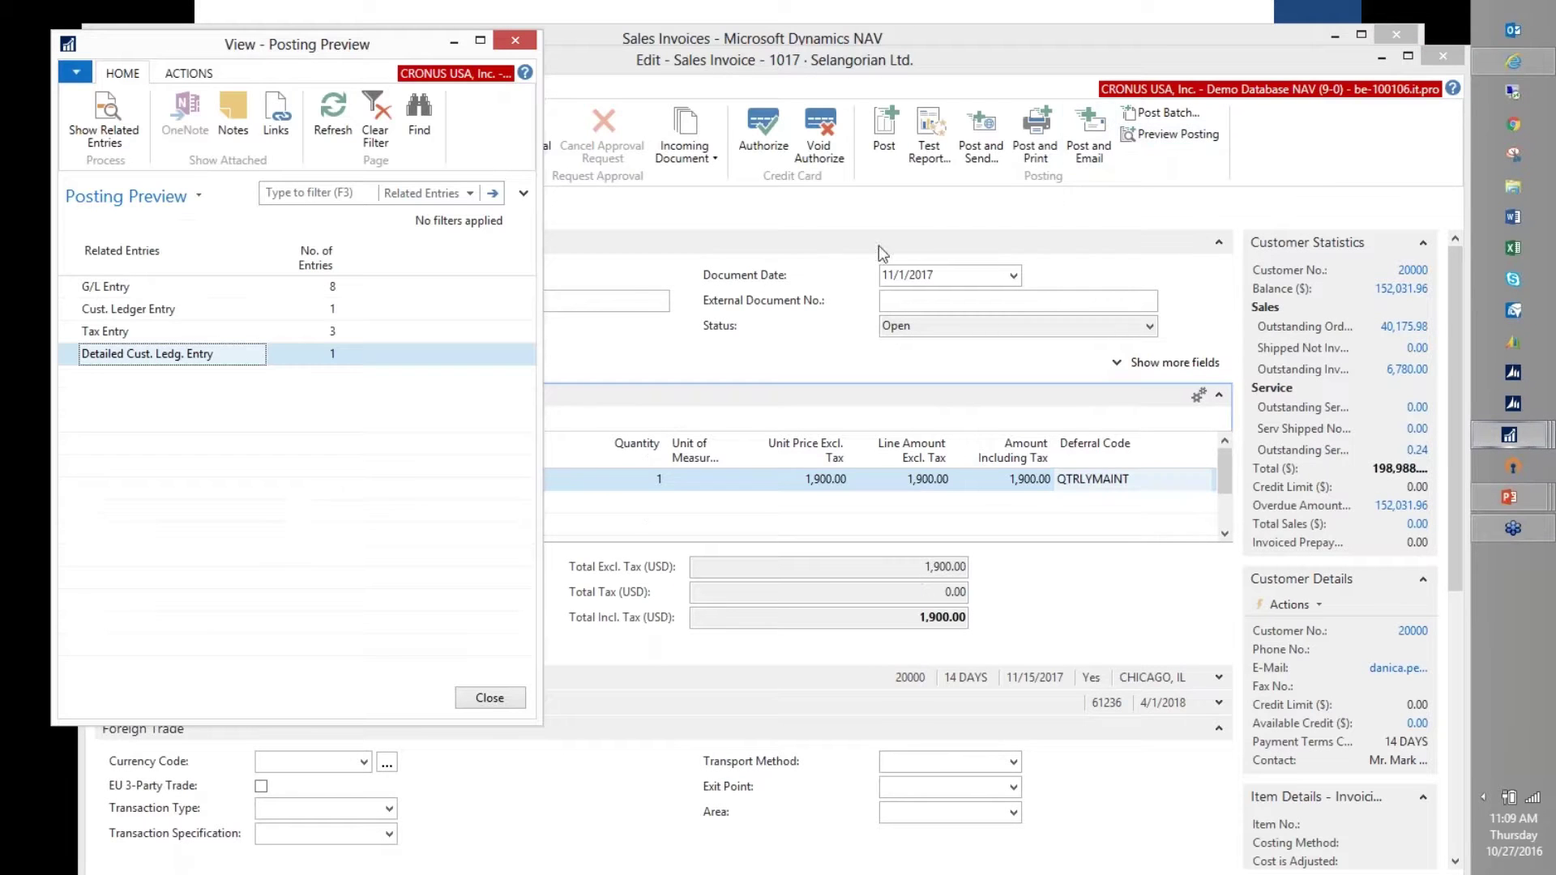
left_click(387, 287)
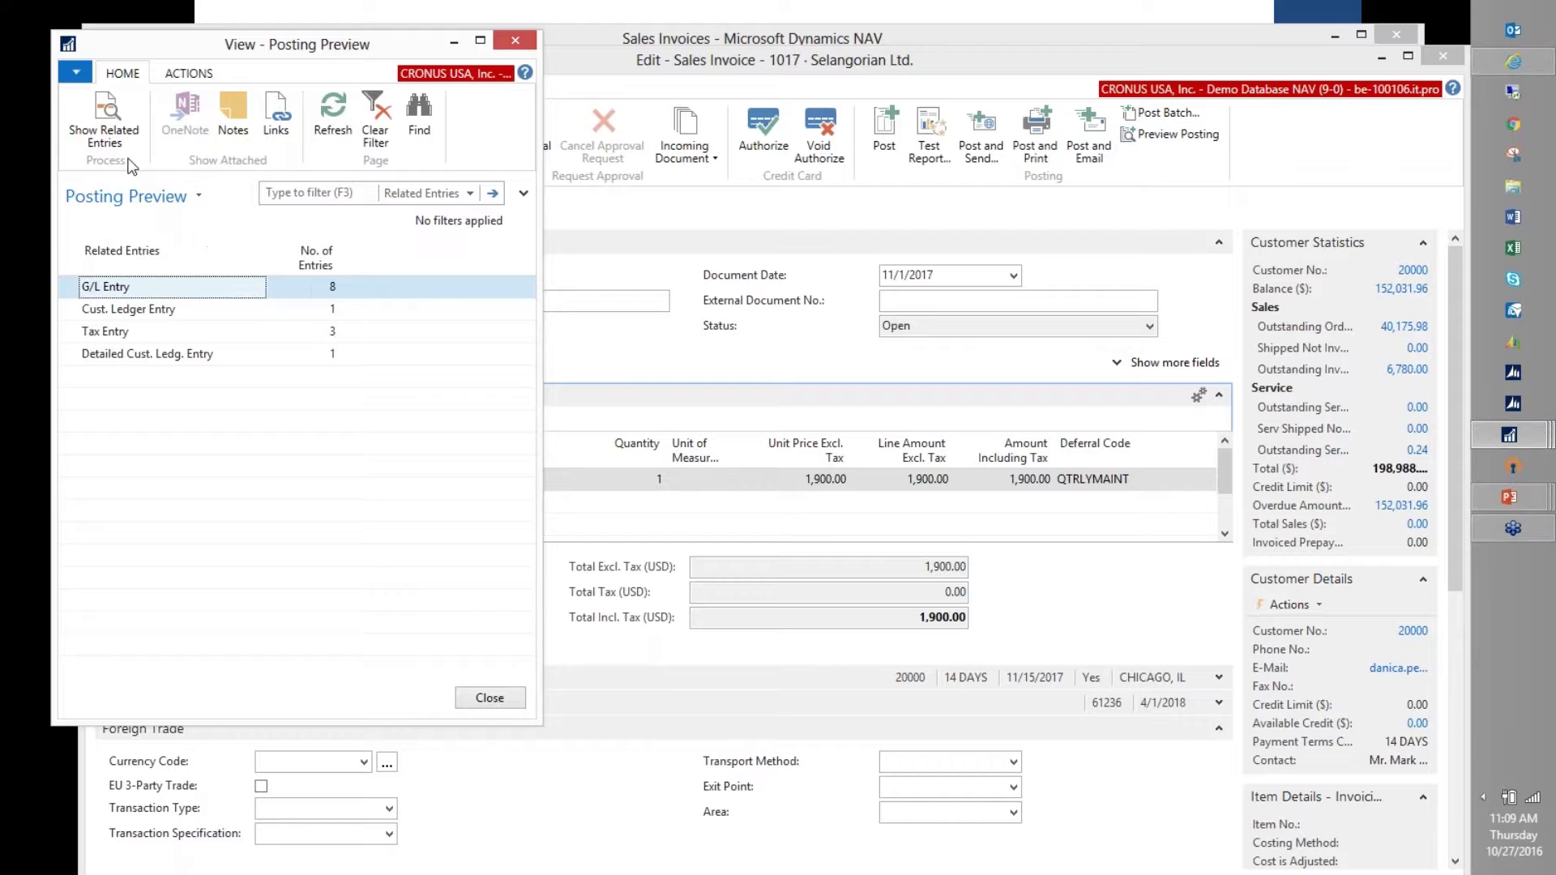
left_click(111, 140)
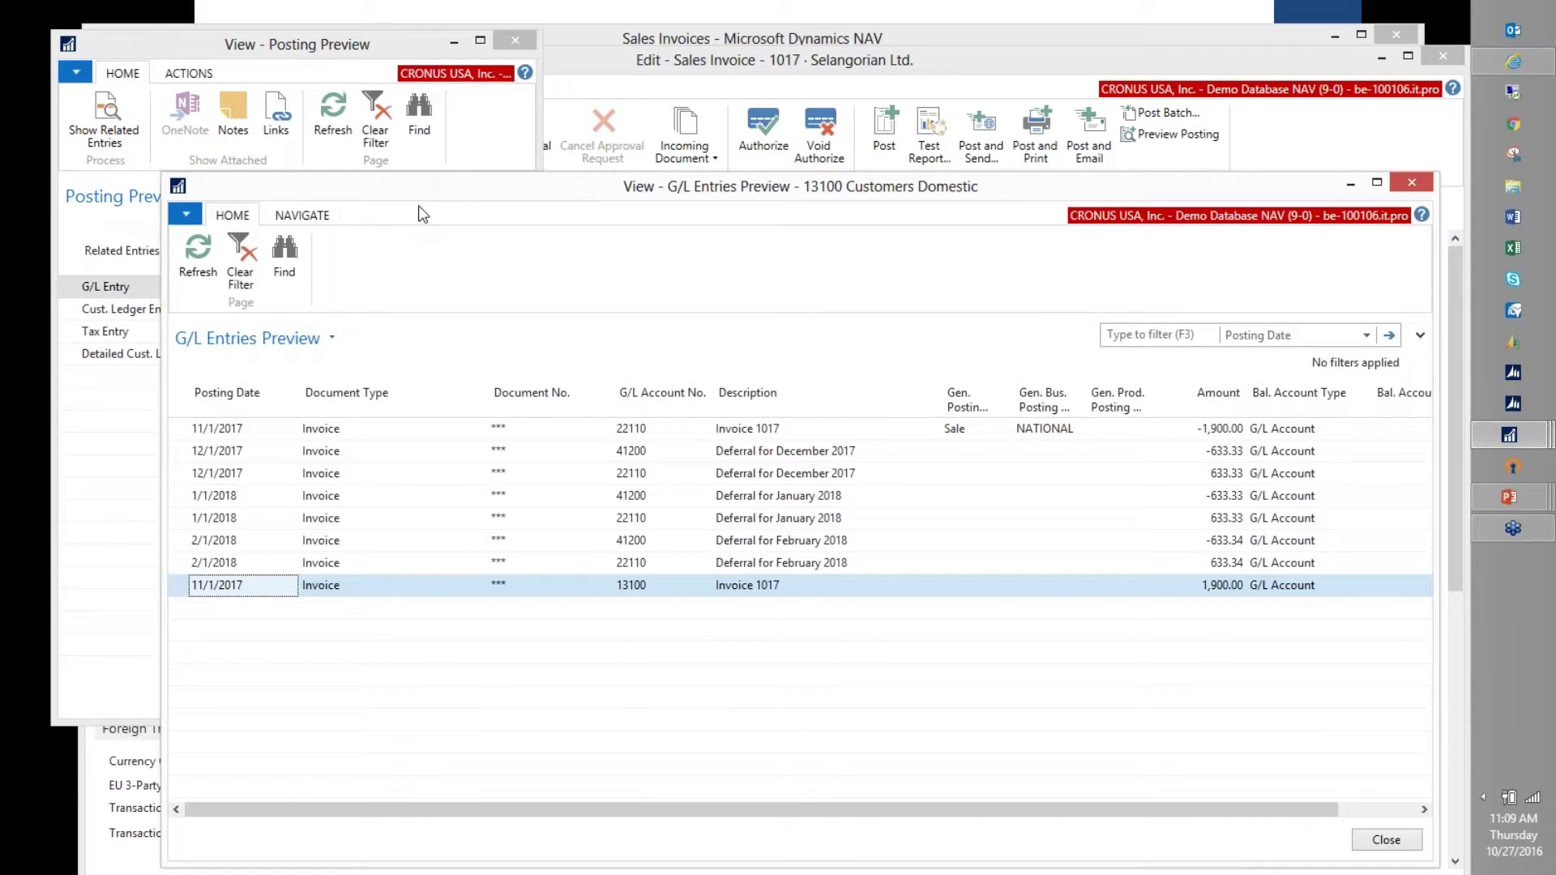
Step: Sort the previewed G/L entries by posting date, examine the invoice and monthly deferral pairs, and close both previews
left_click_drag(411, 193, 390, 153)
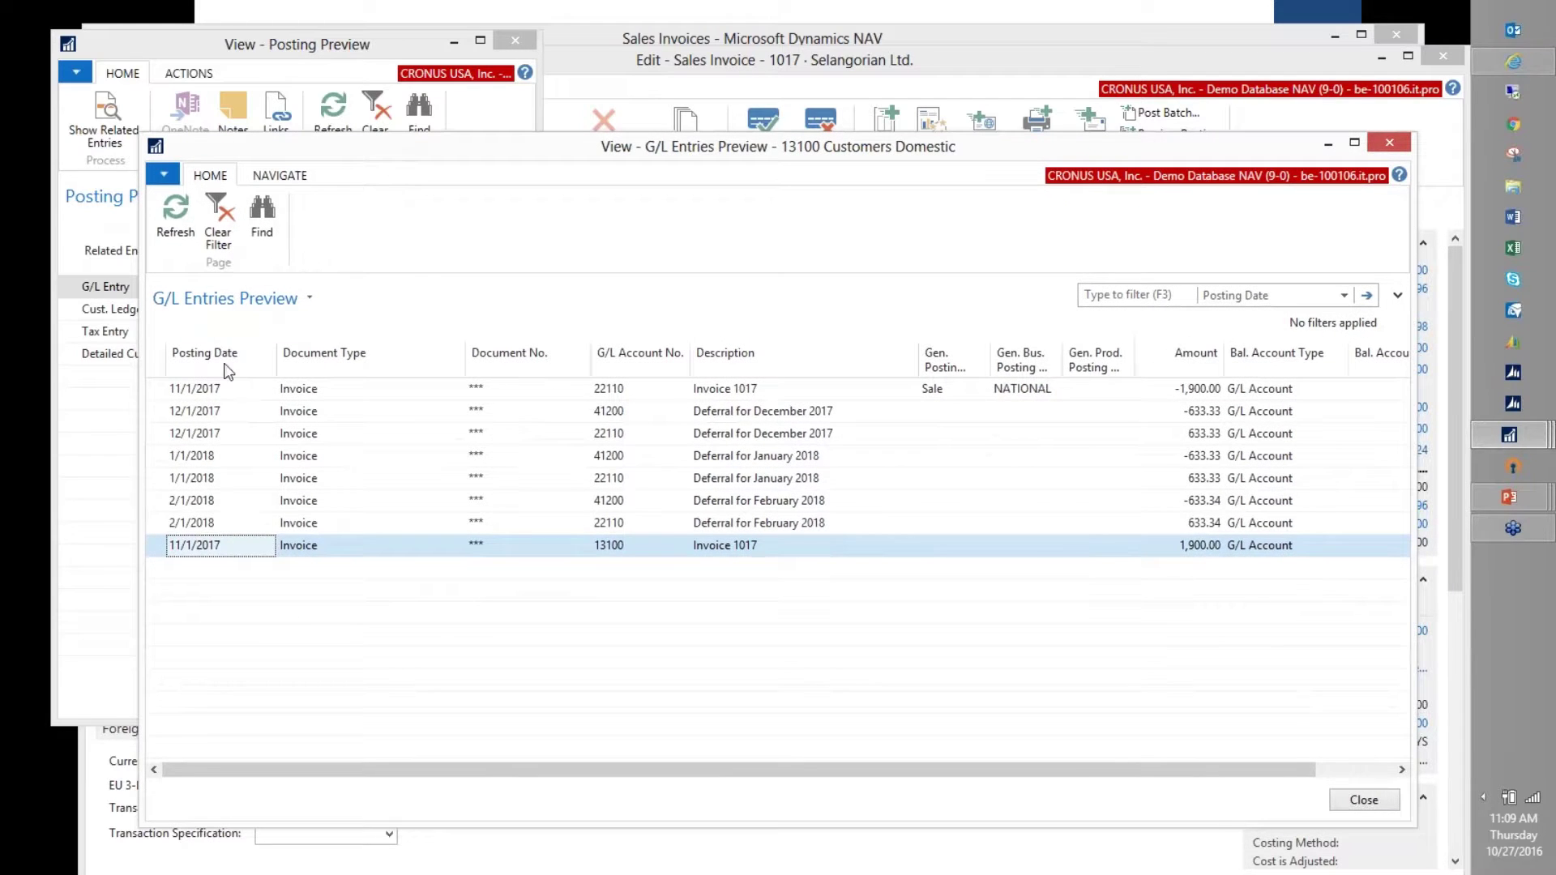
left_click(217, 361)
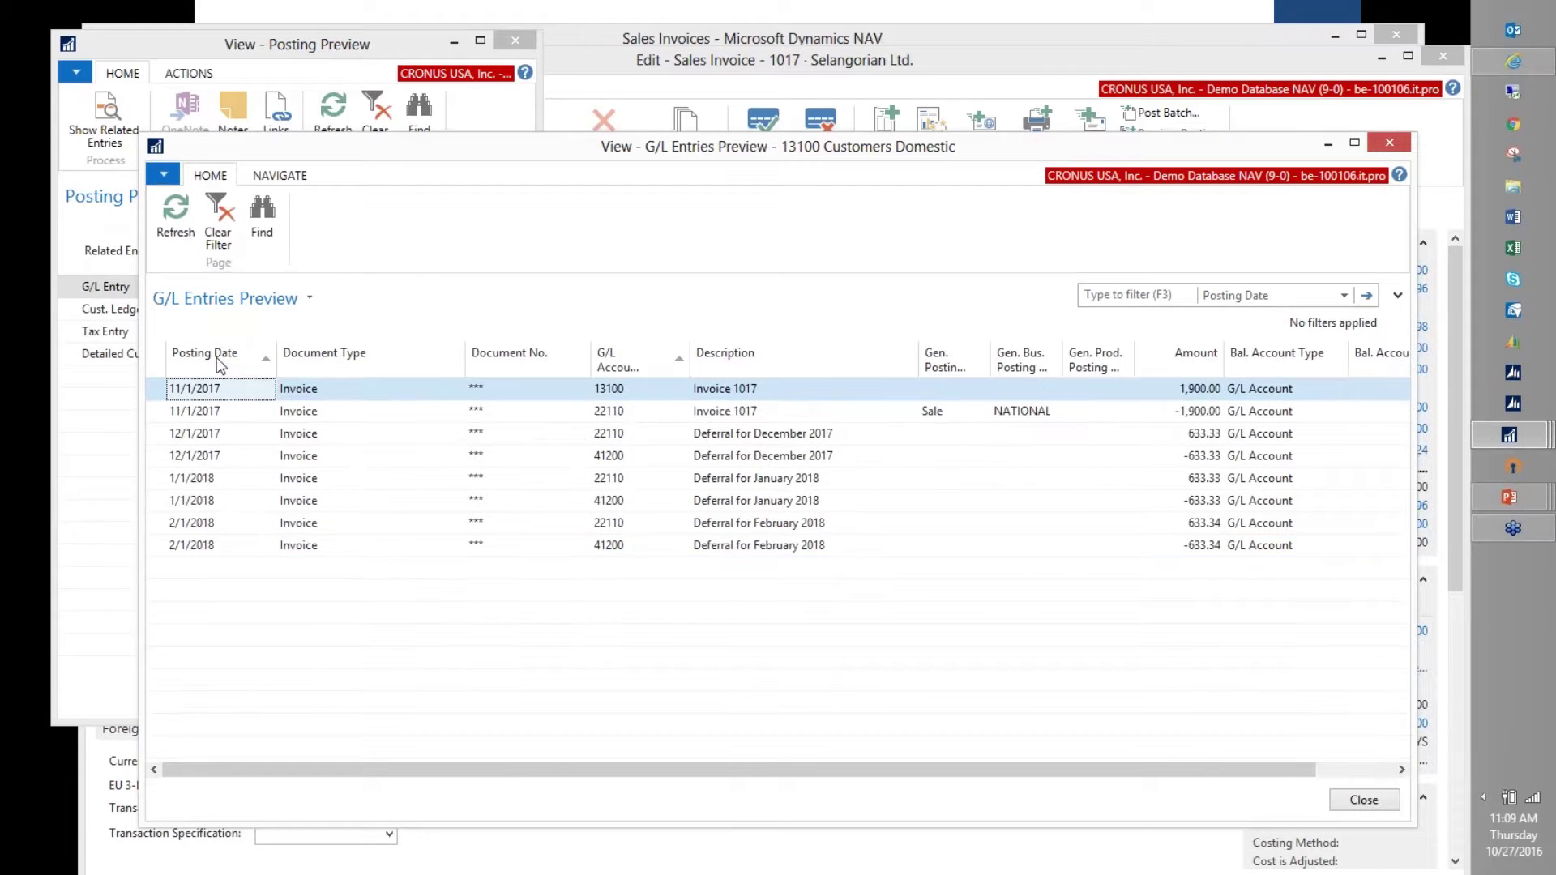
left_click(161, 415, "shift")
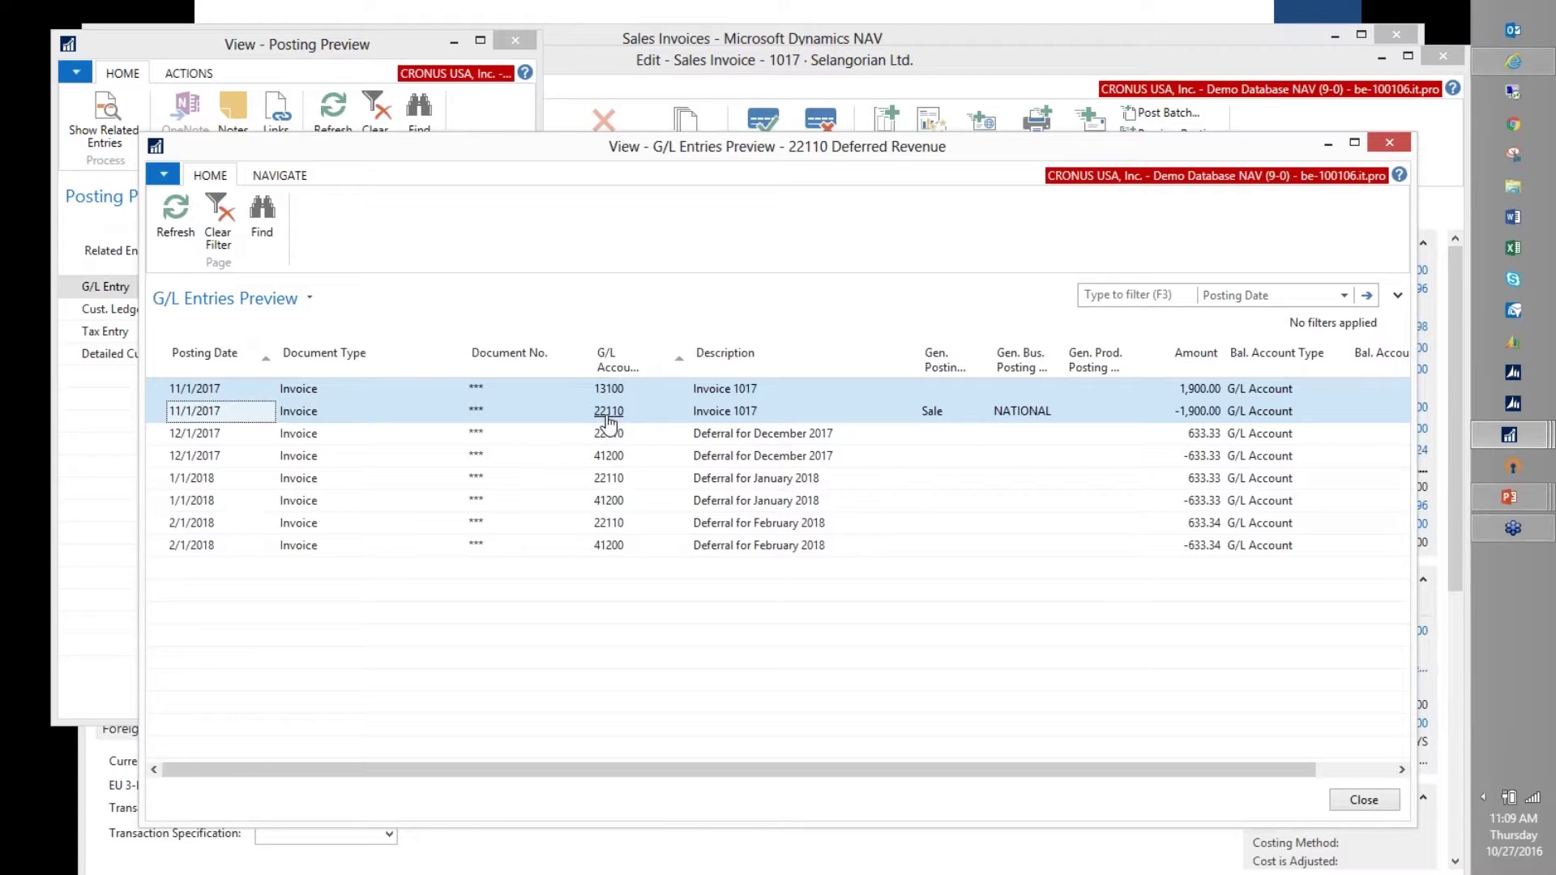
left_click_drag(168, 435, 170, 454)
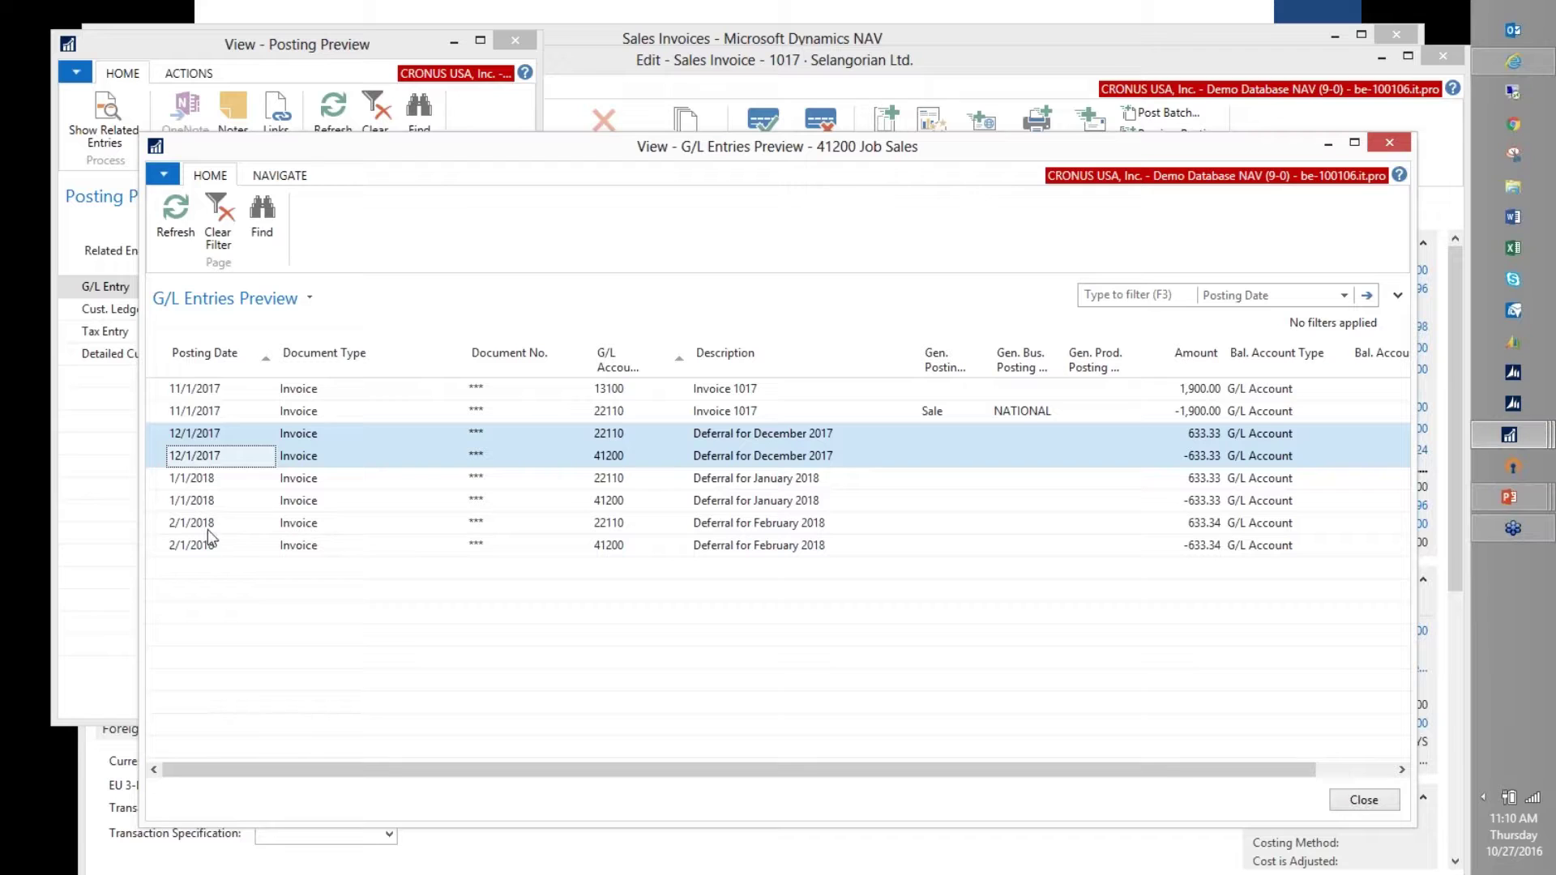
left_click_drag(149, 484, 159, 543)
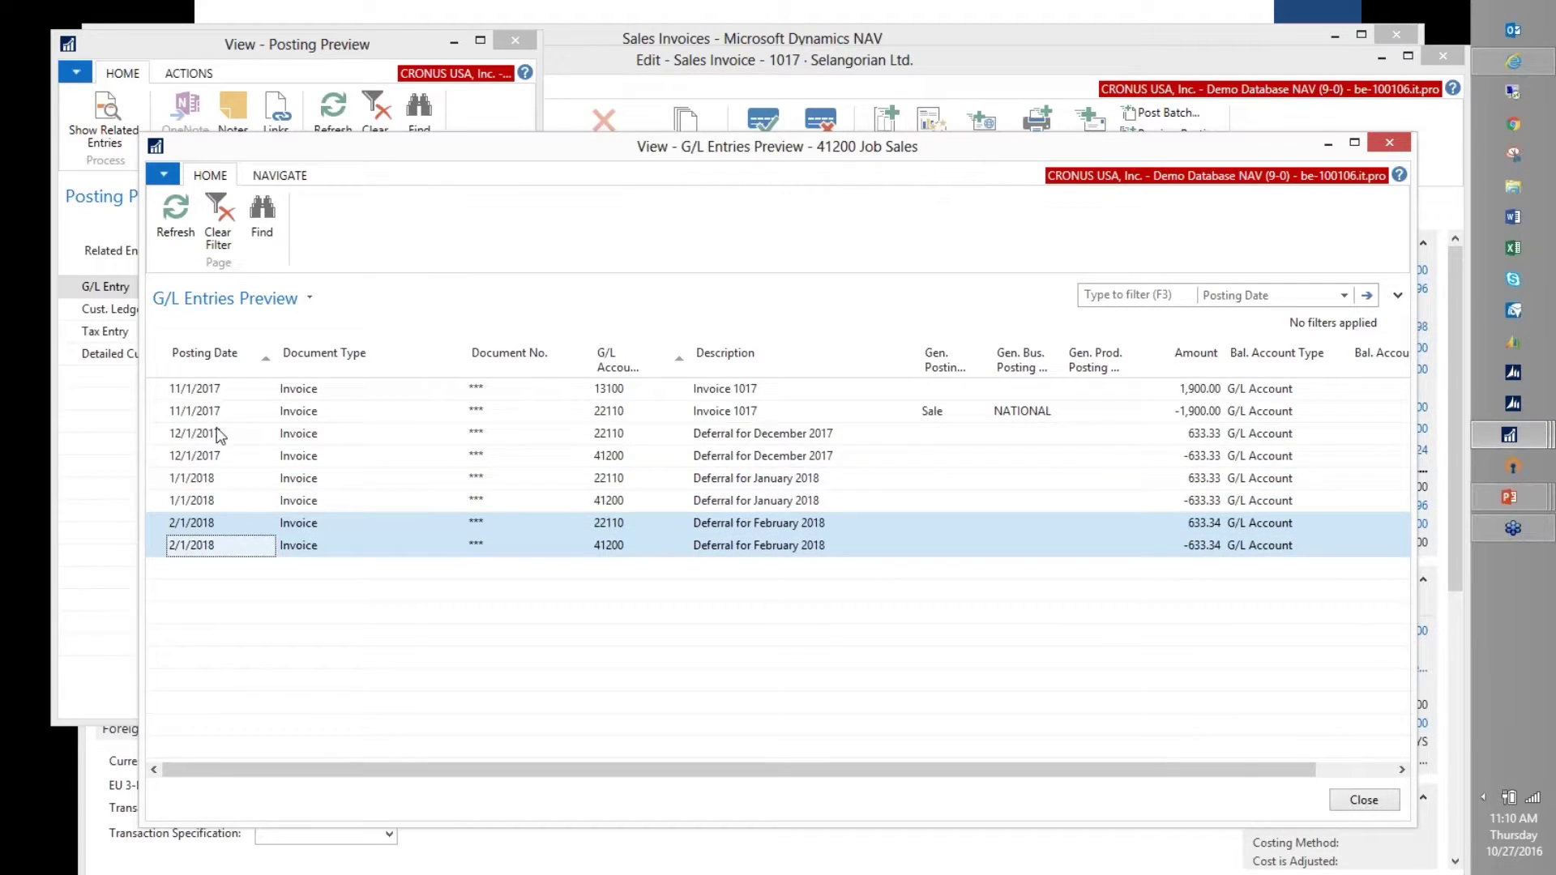
key("Escape")
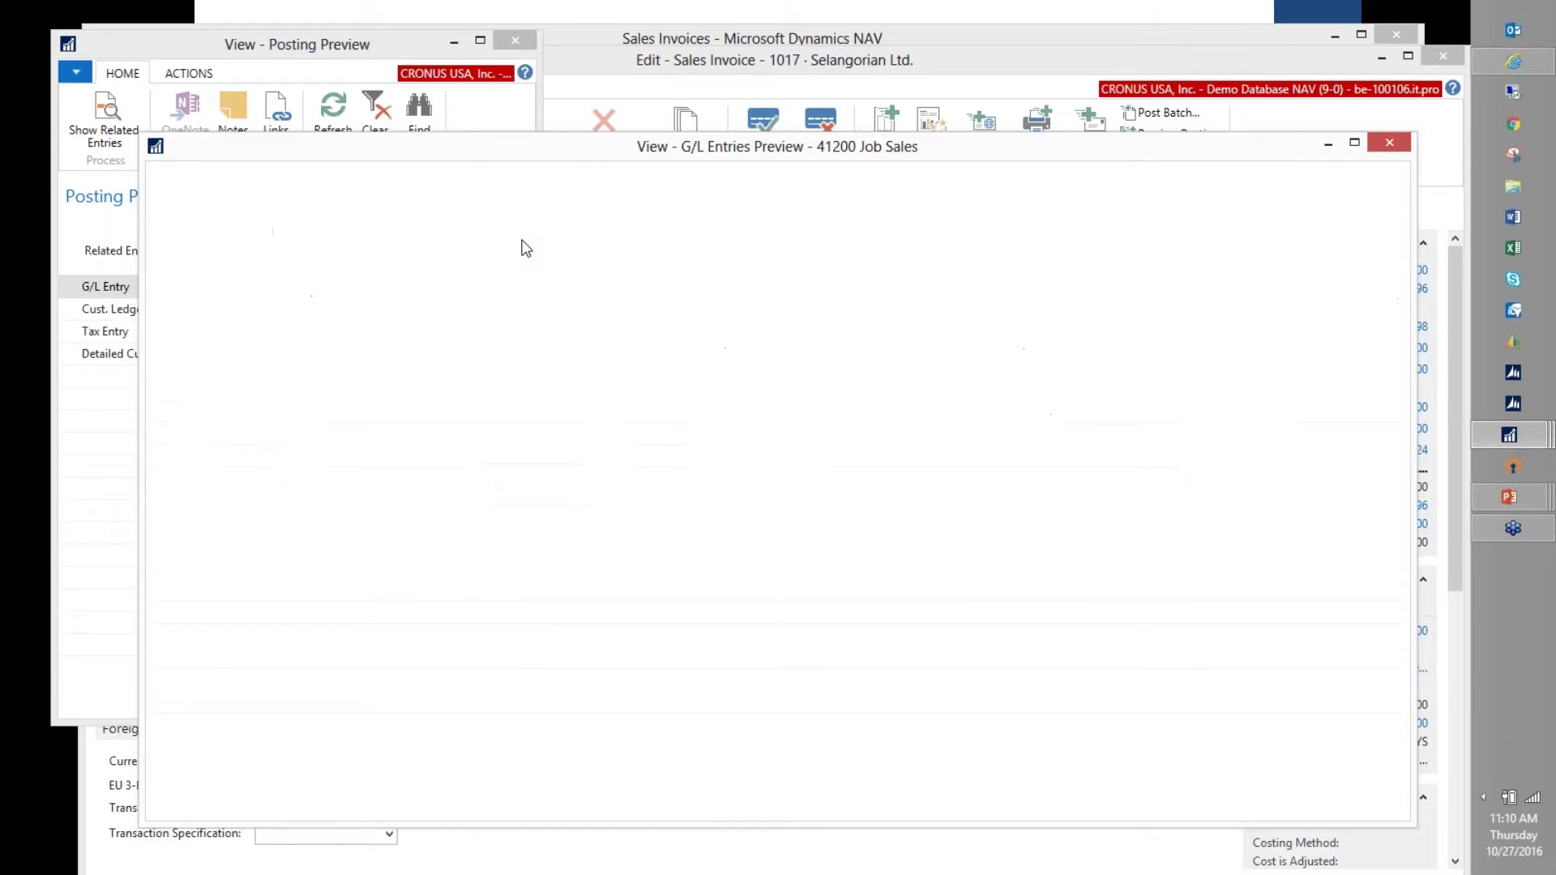
key("Escape")
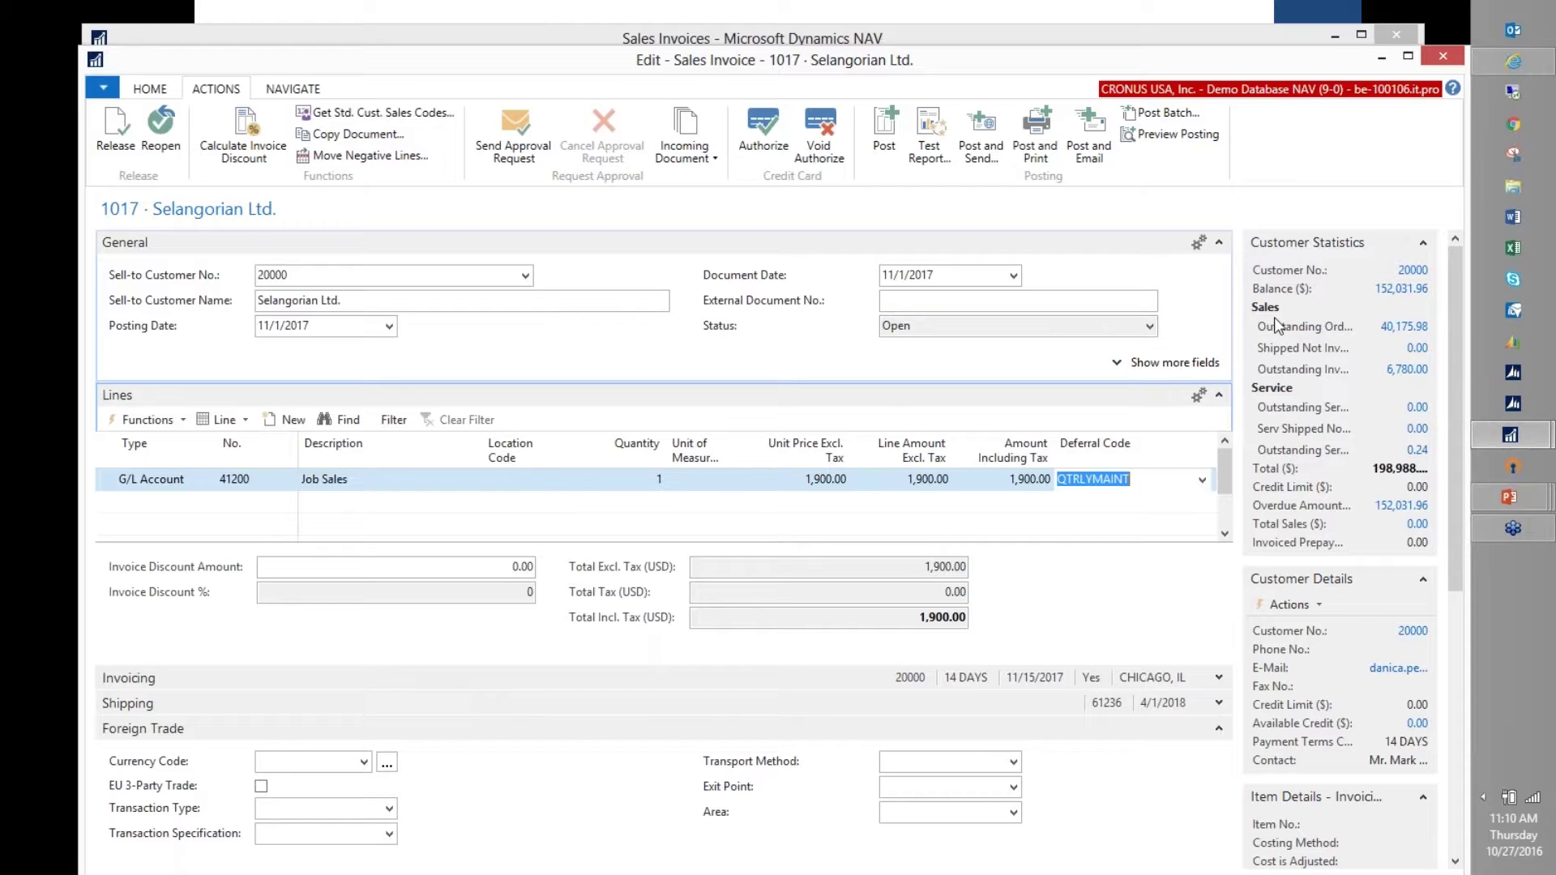
Step: Open the ledger entries behind the customer's balance and navigate from the 11/1/2017 entry for Invoice 1015
left_click(1401, 289)
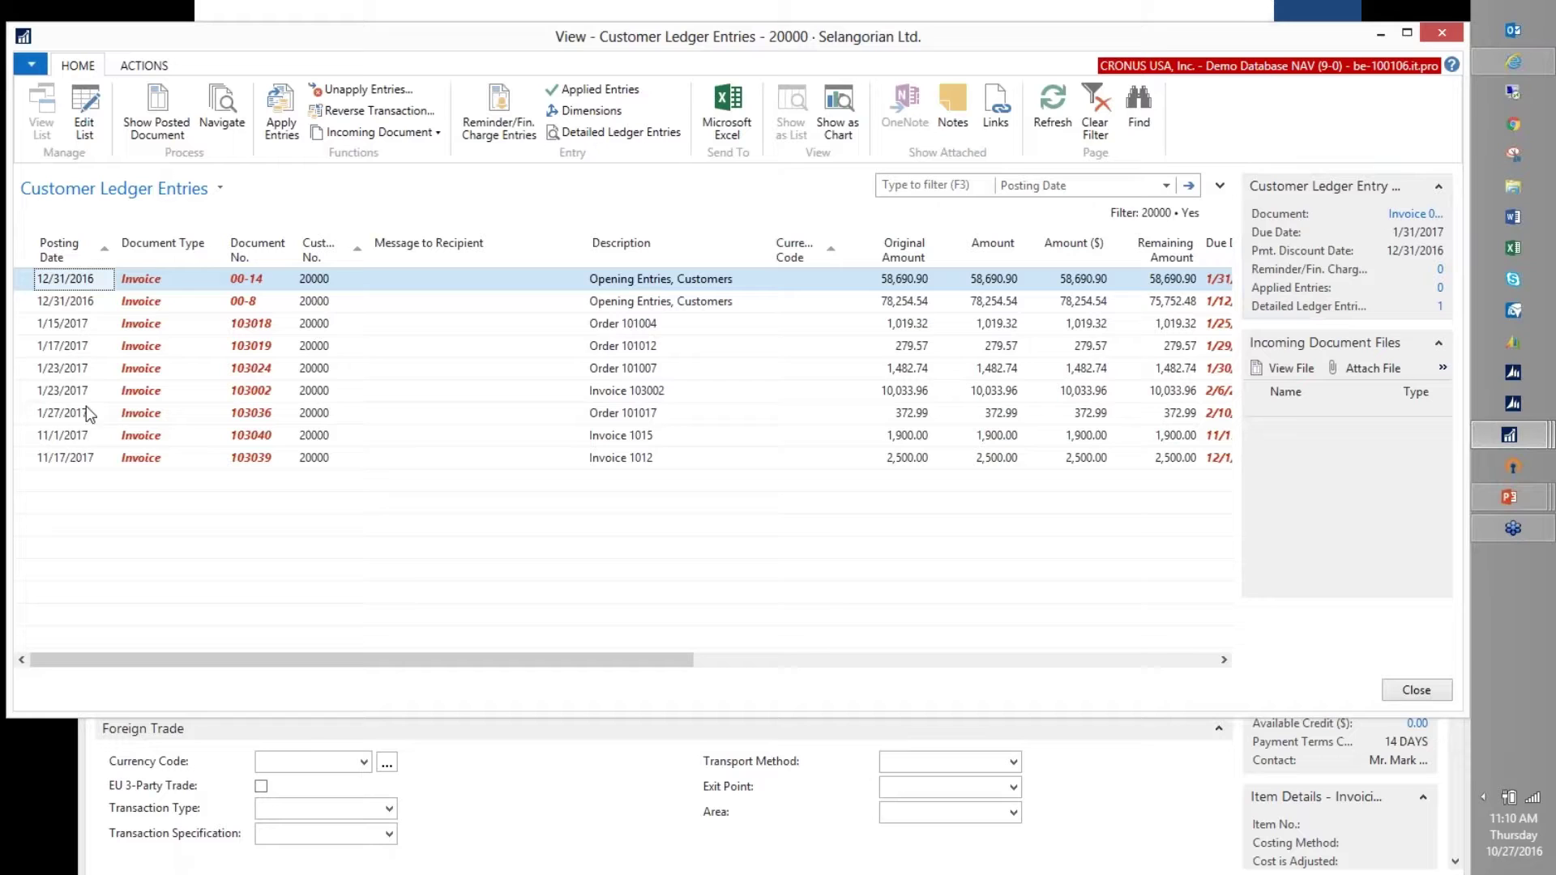
left_click(69, 438)
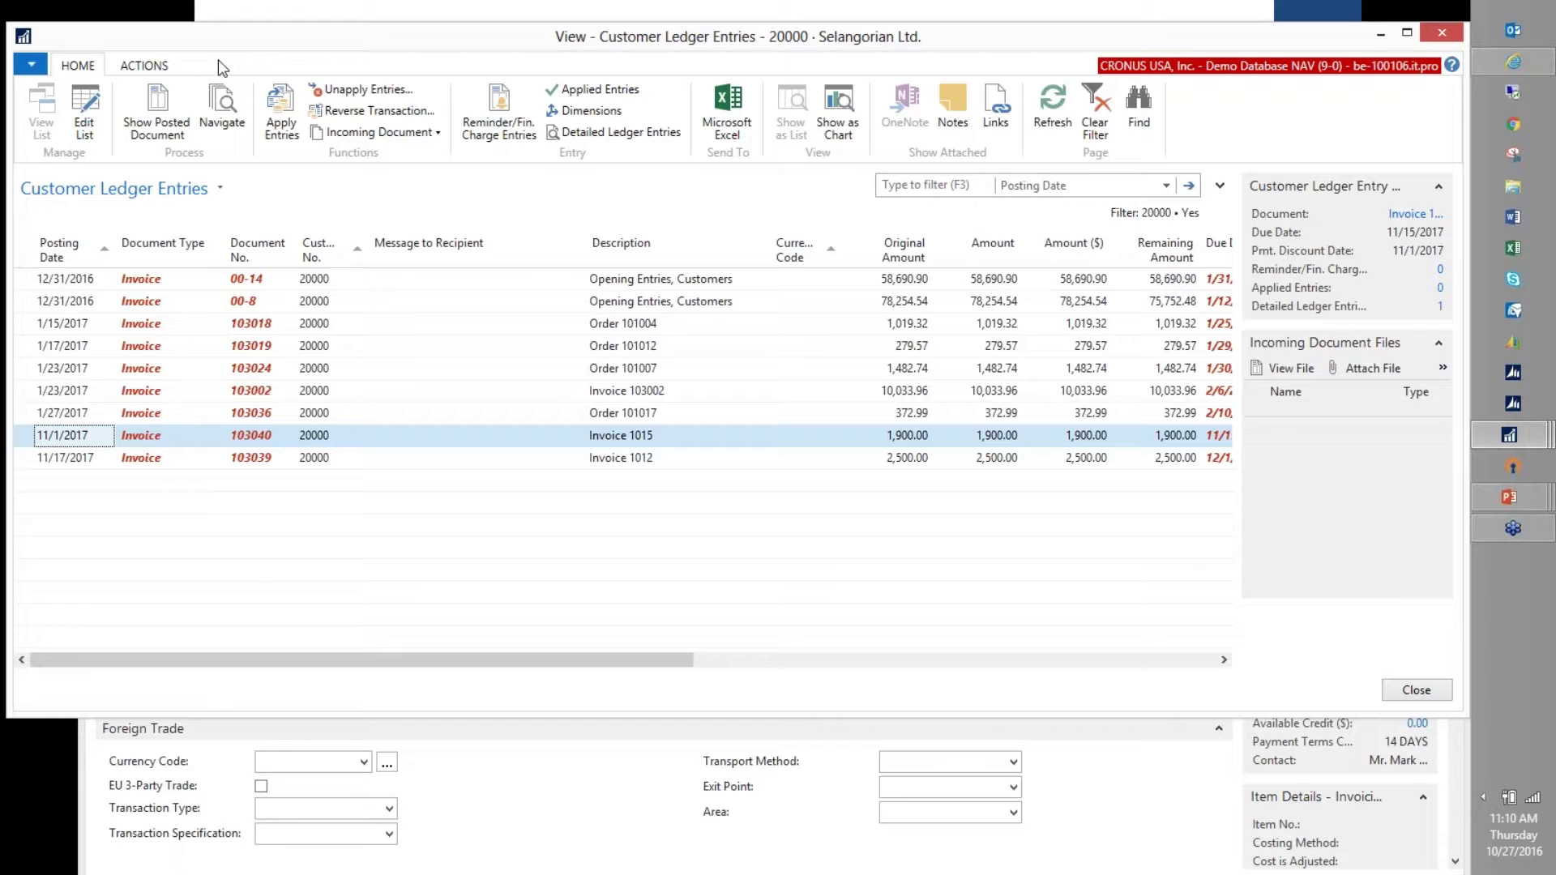
left_click_drag(221, 42, 300, 180)
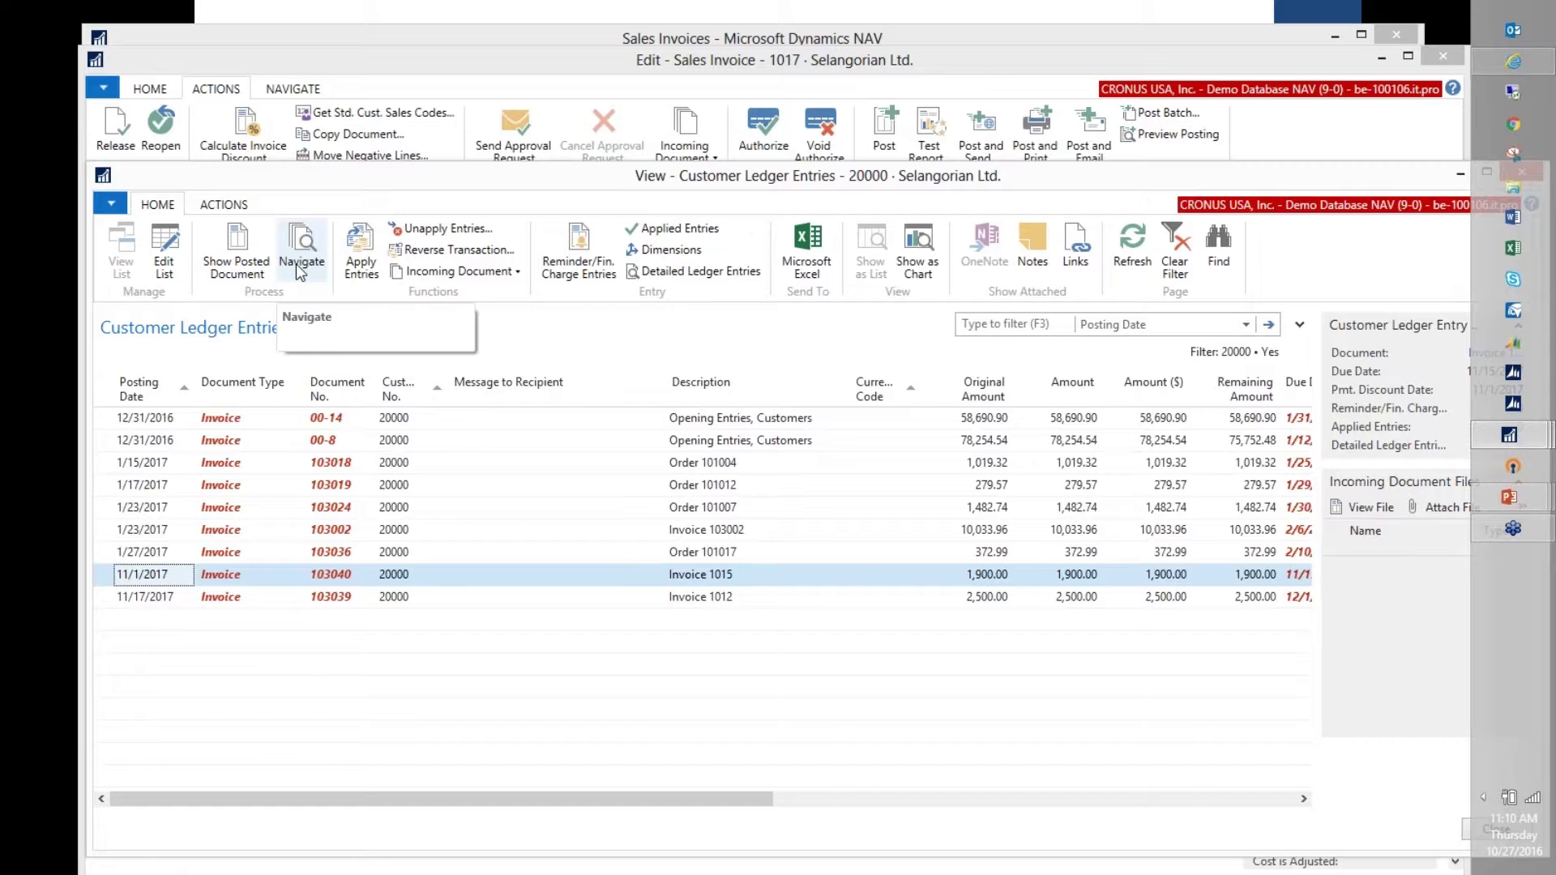
left_click(572, 572)
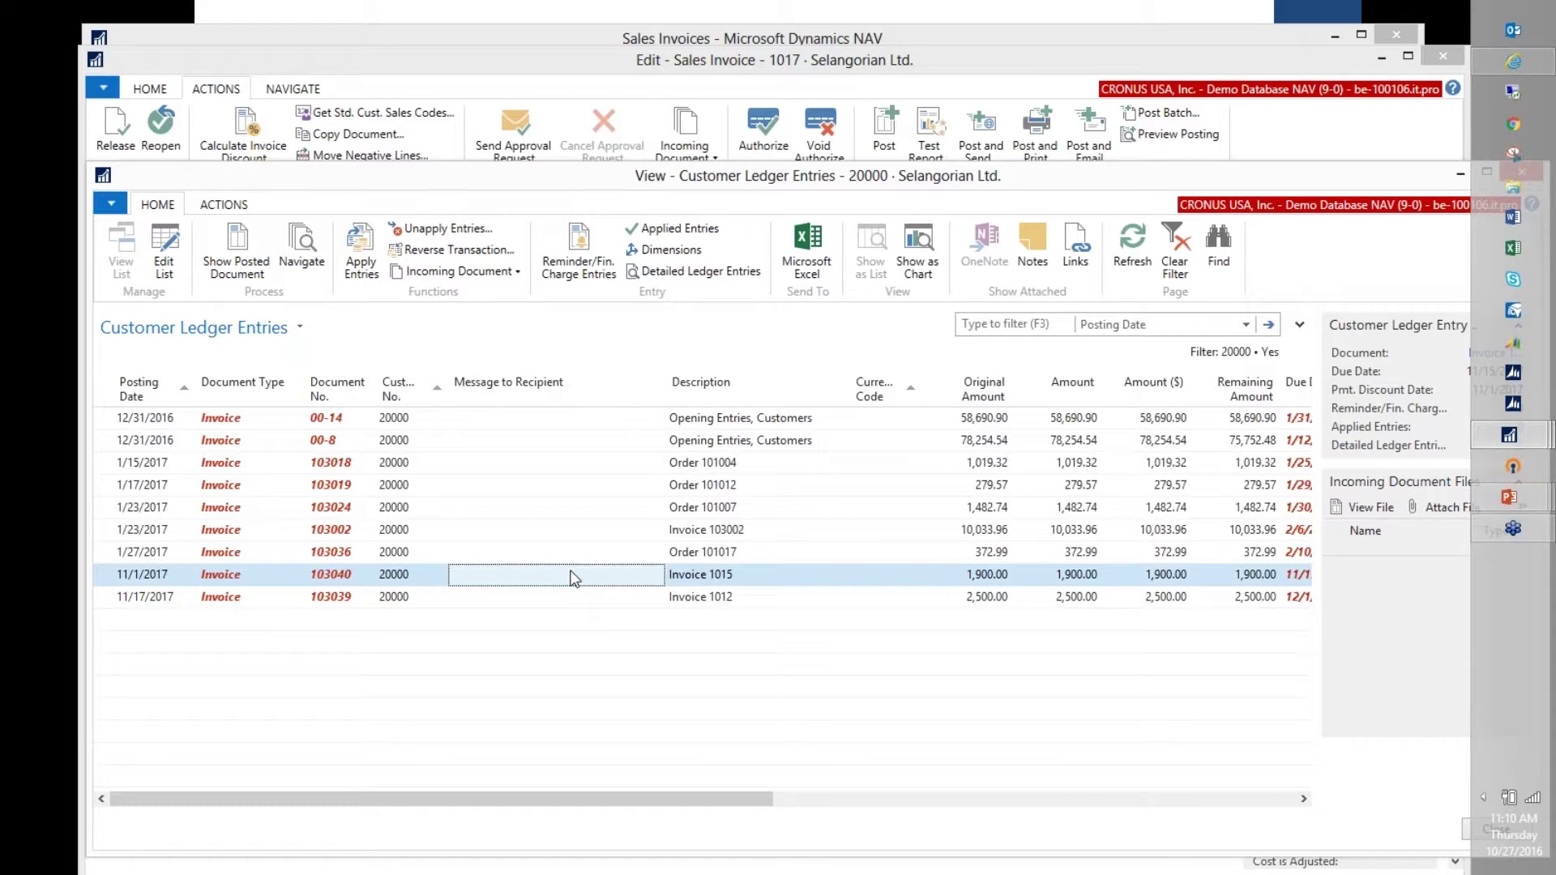
left_click(301, 258)
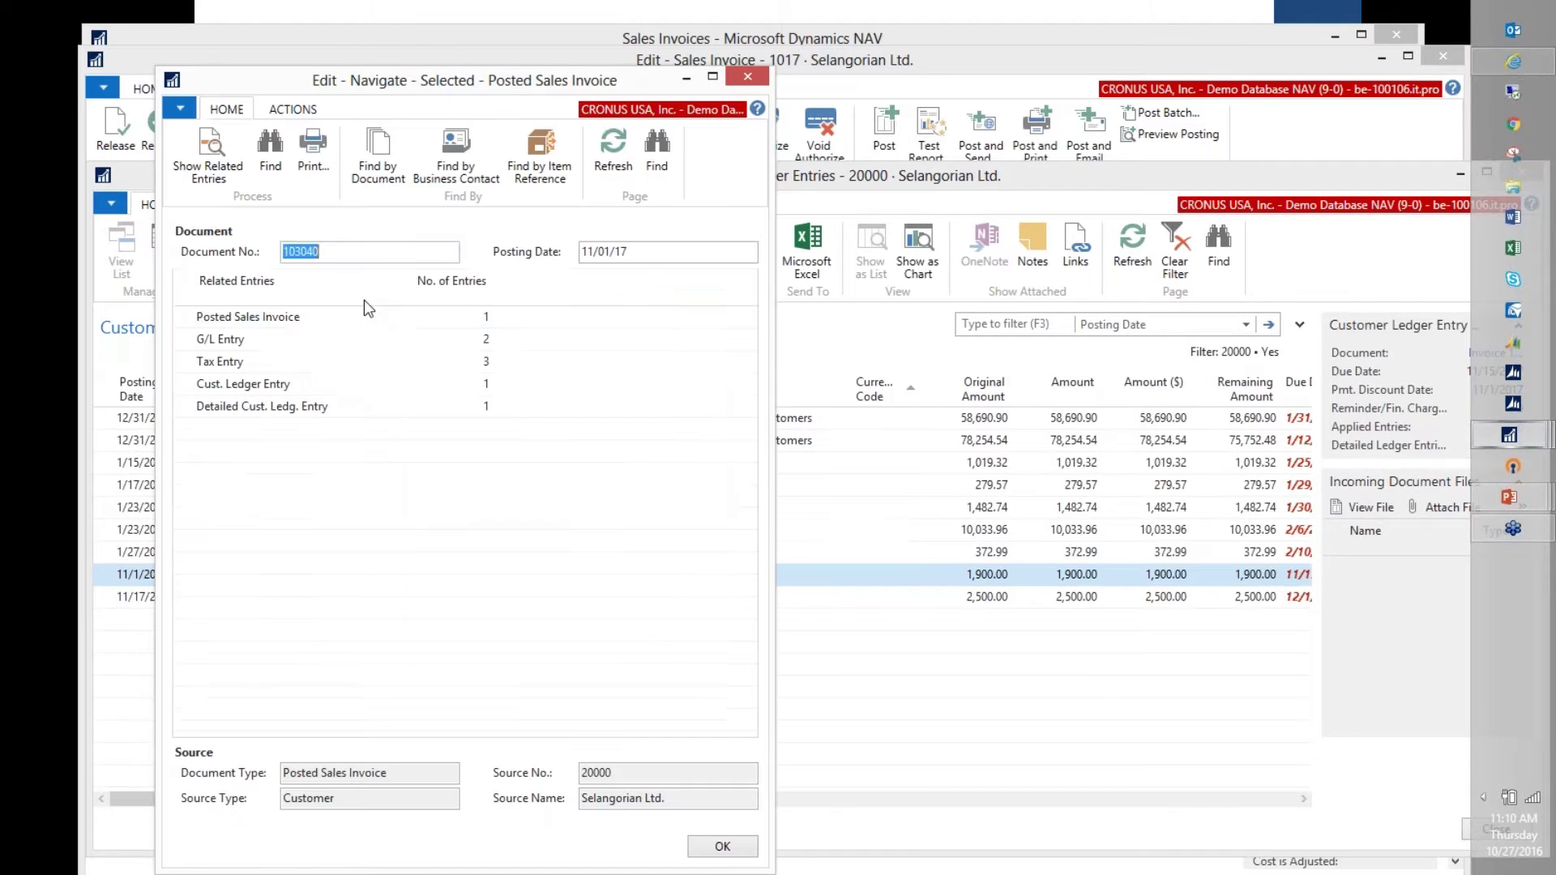
Step: Clear the posting date criterion in Navigate and find the document's related entries across all dates
left_click(354, 344)
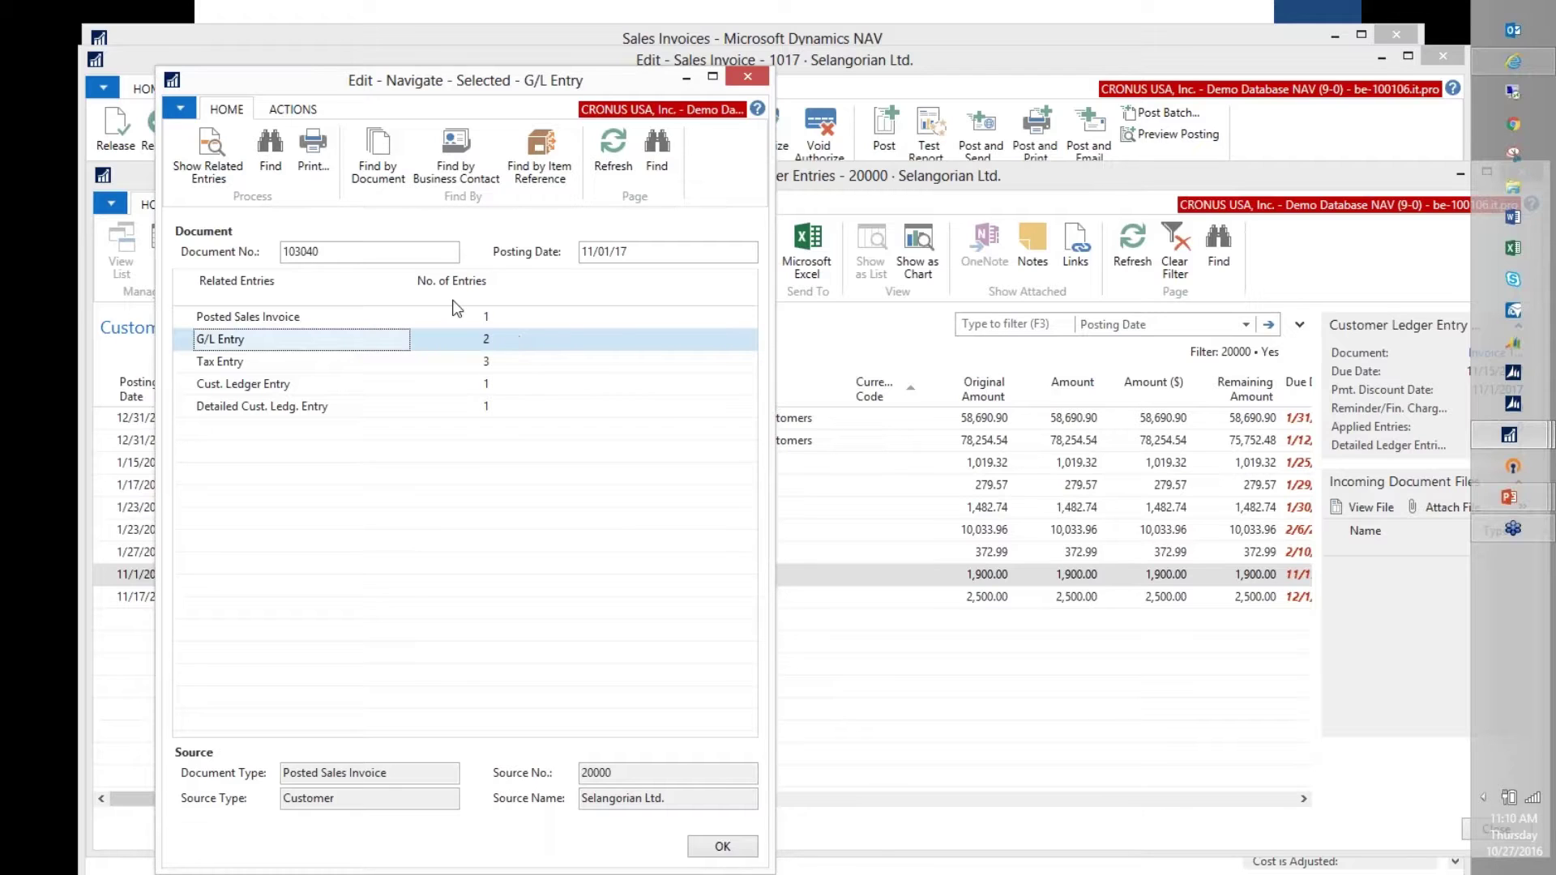
left_click(342, 251)
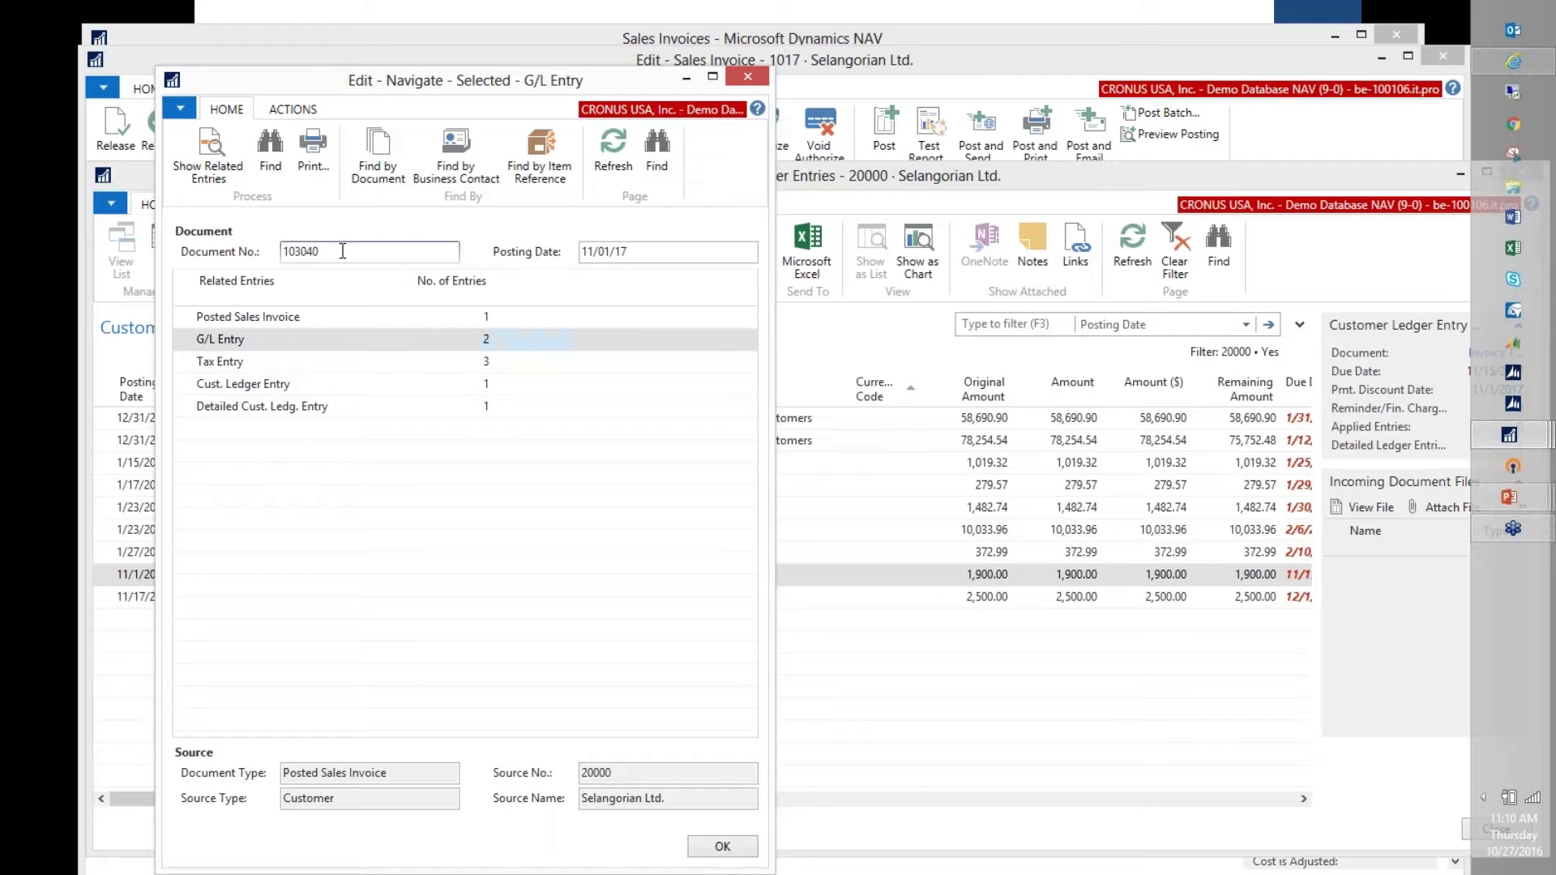
left_click(637, 255)
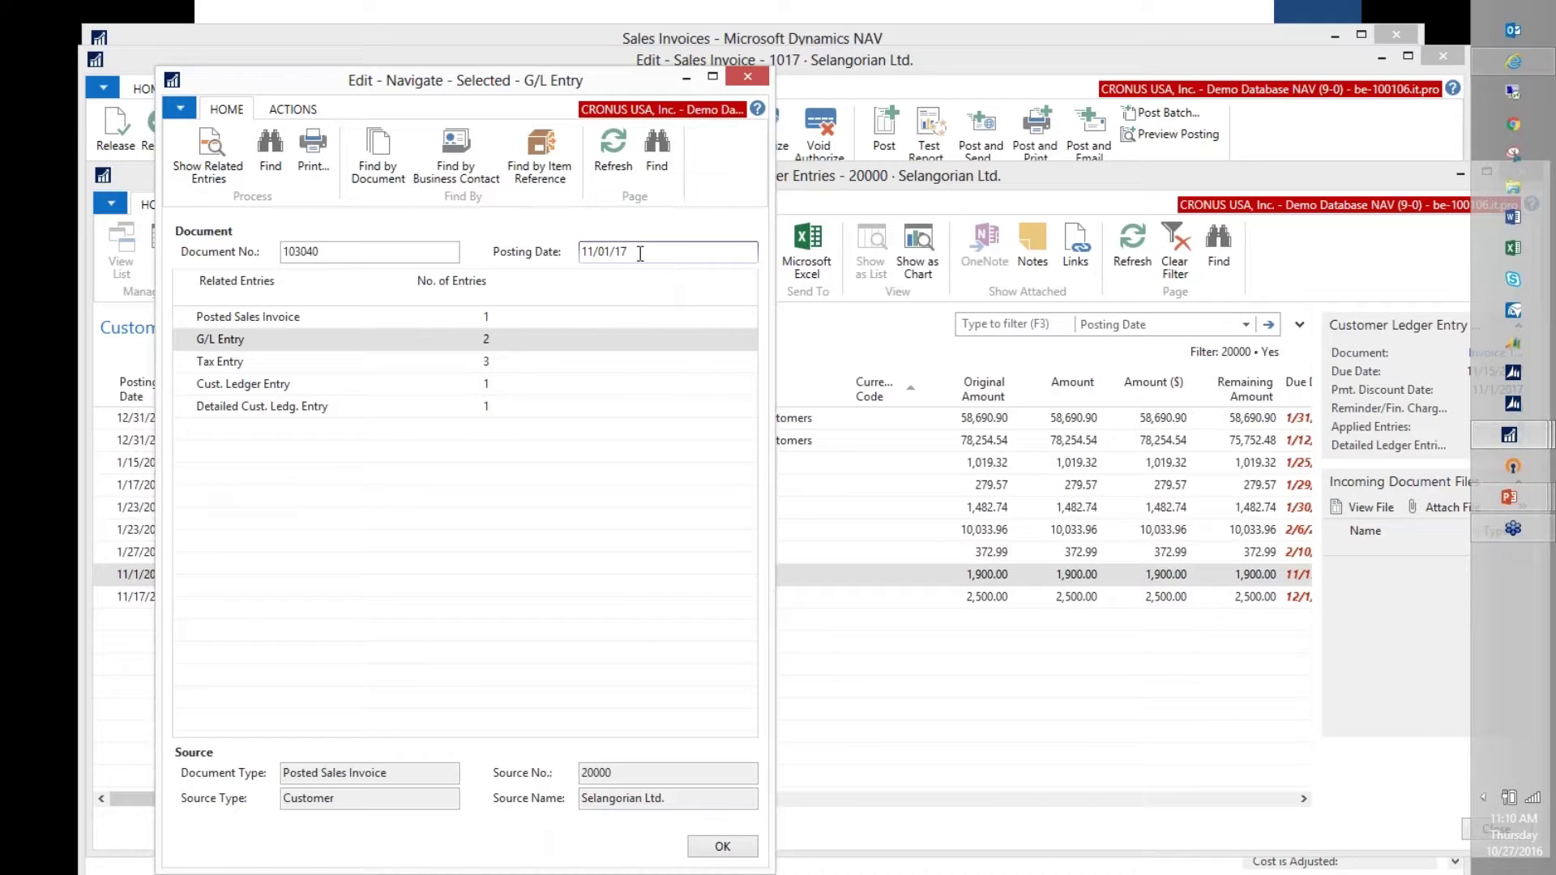
left_click_drag(637, 253, 573, 251)
key("BackSpace")
left_click(265, 153)
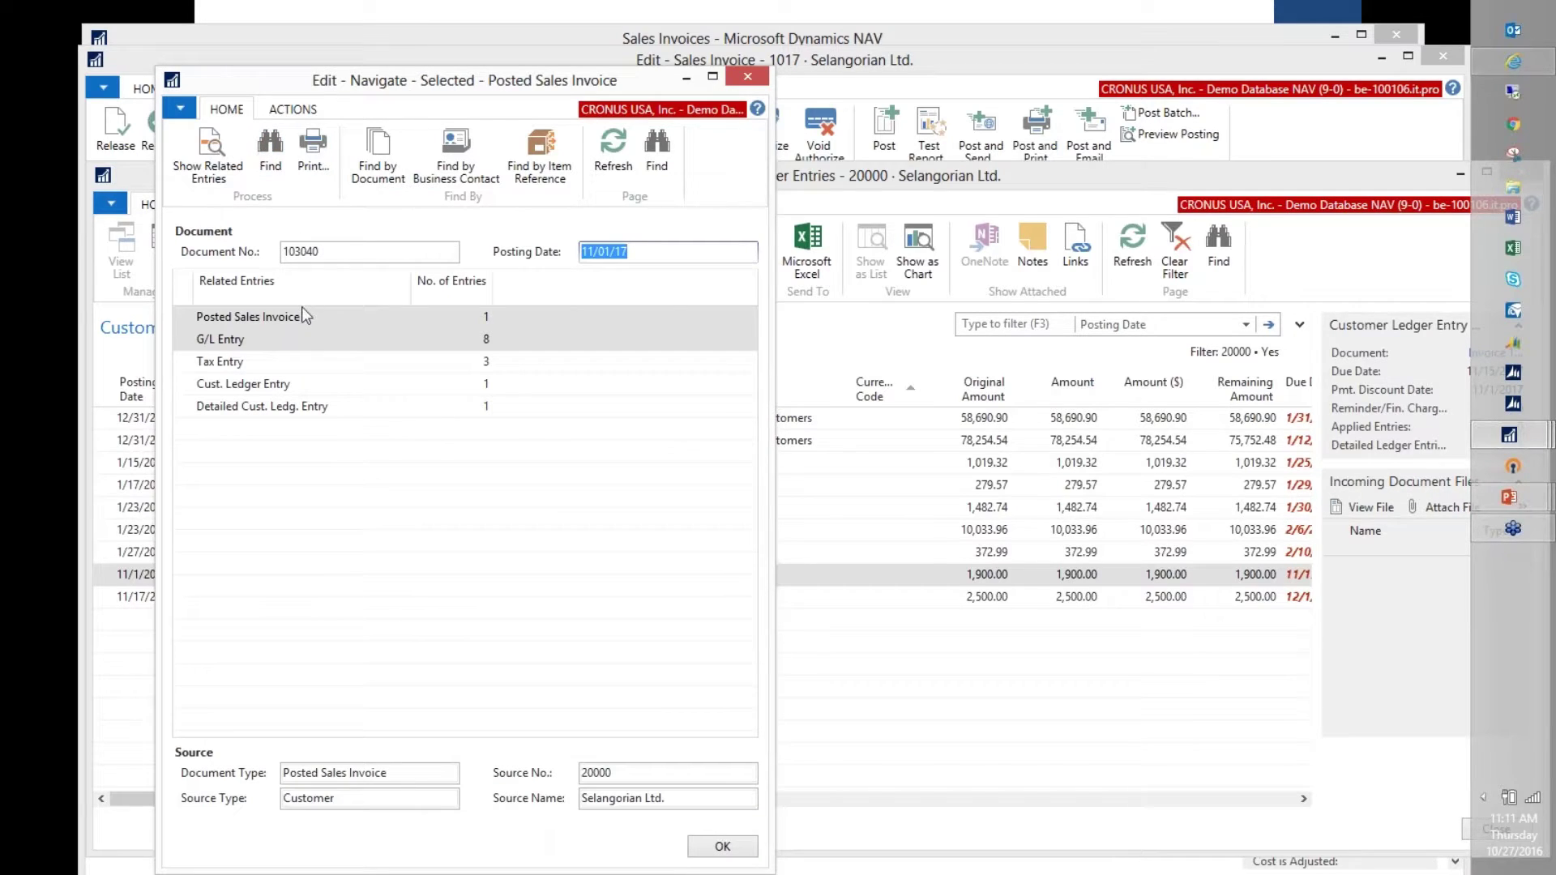
Step: Show the related G/L entries of the posted invoice, review its deferral postings, and return to the customer ledger entries
left_click(309, 339)
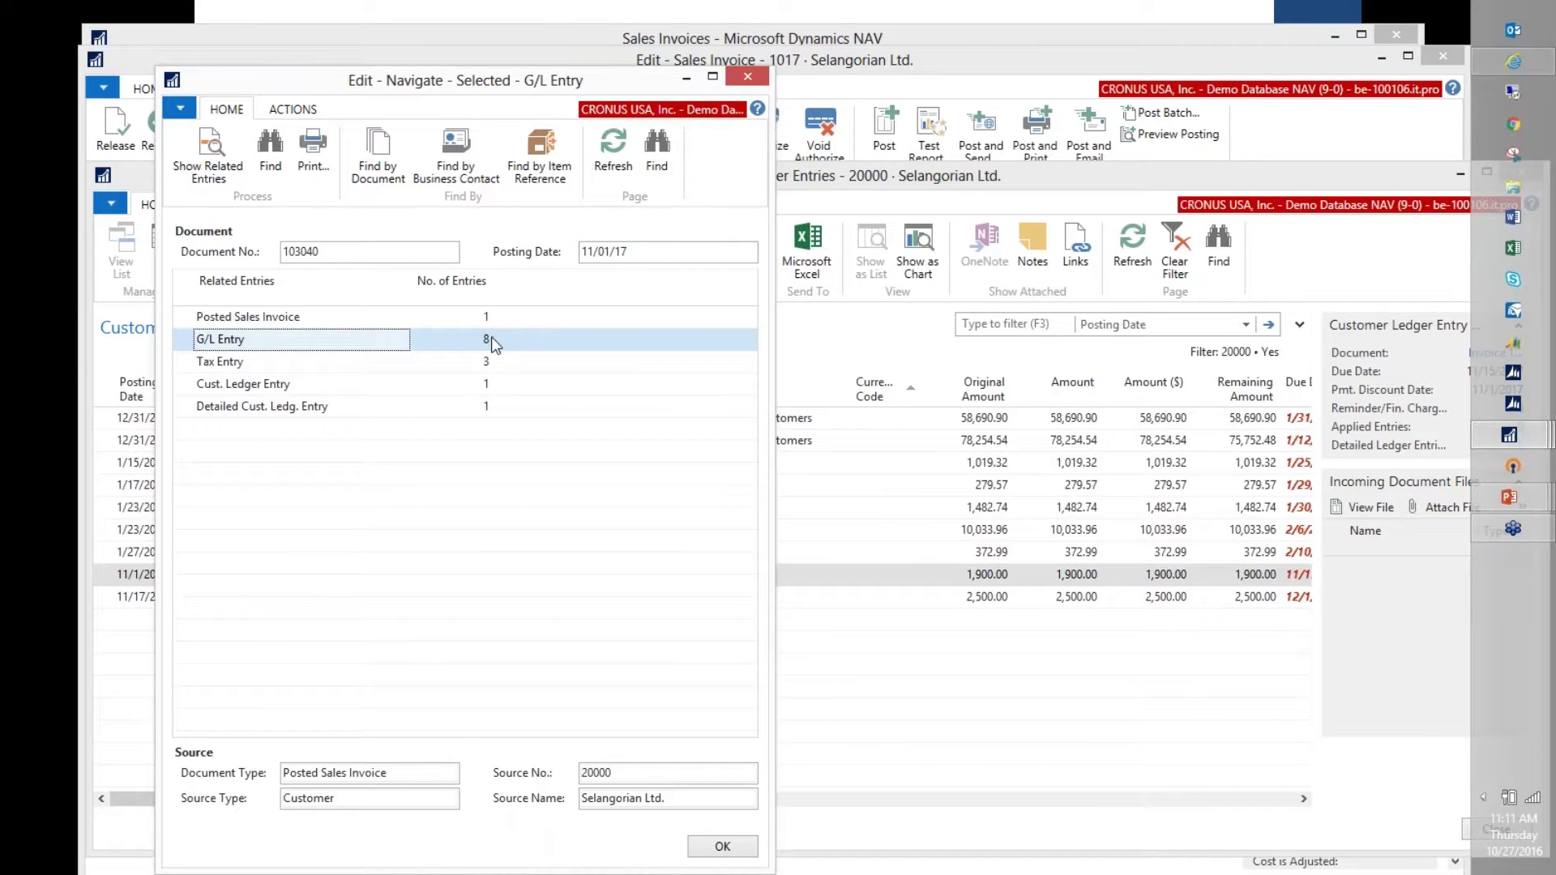
left_click(212, 165)
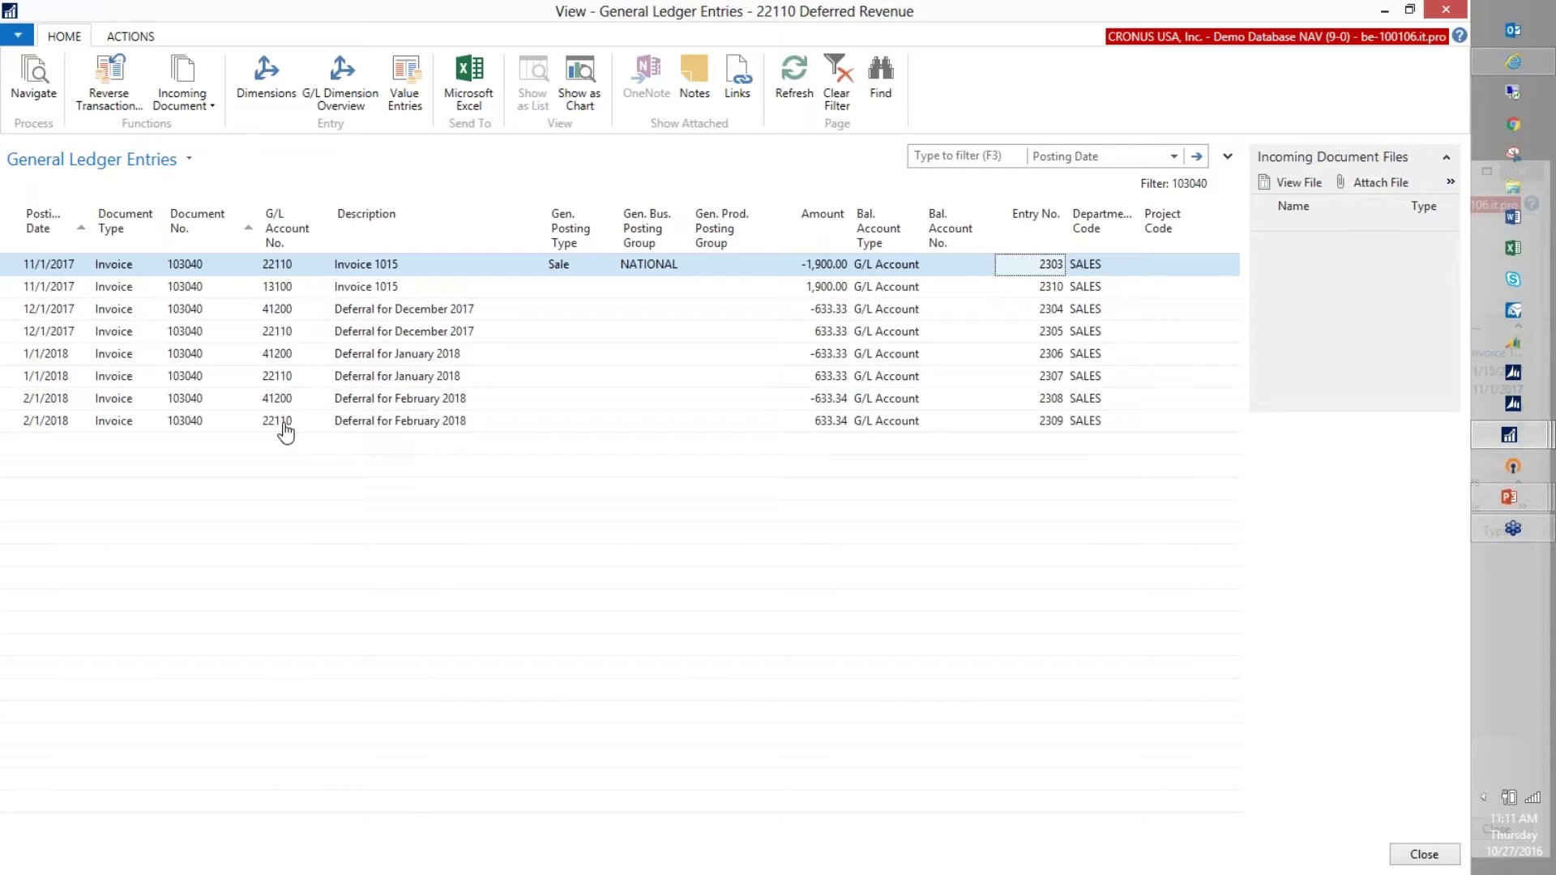
key("Escape")
key("Escape")
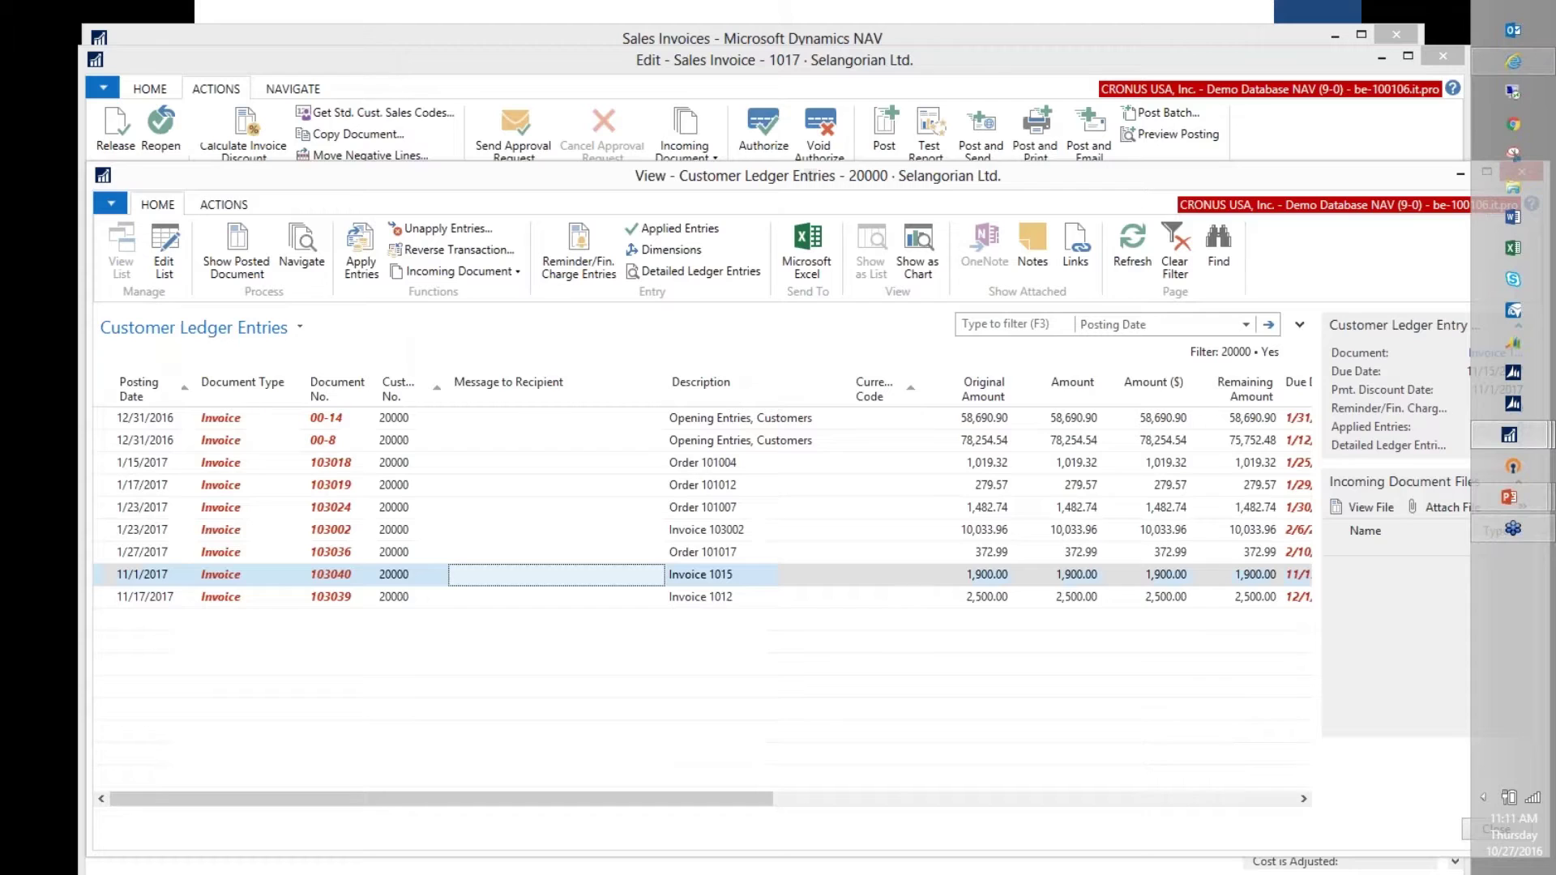
Step: Close the customer ledger entries and invoice 1017, and minimize the Sales Invoices window to return to the presentation
key("Escape")
key("Escape")
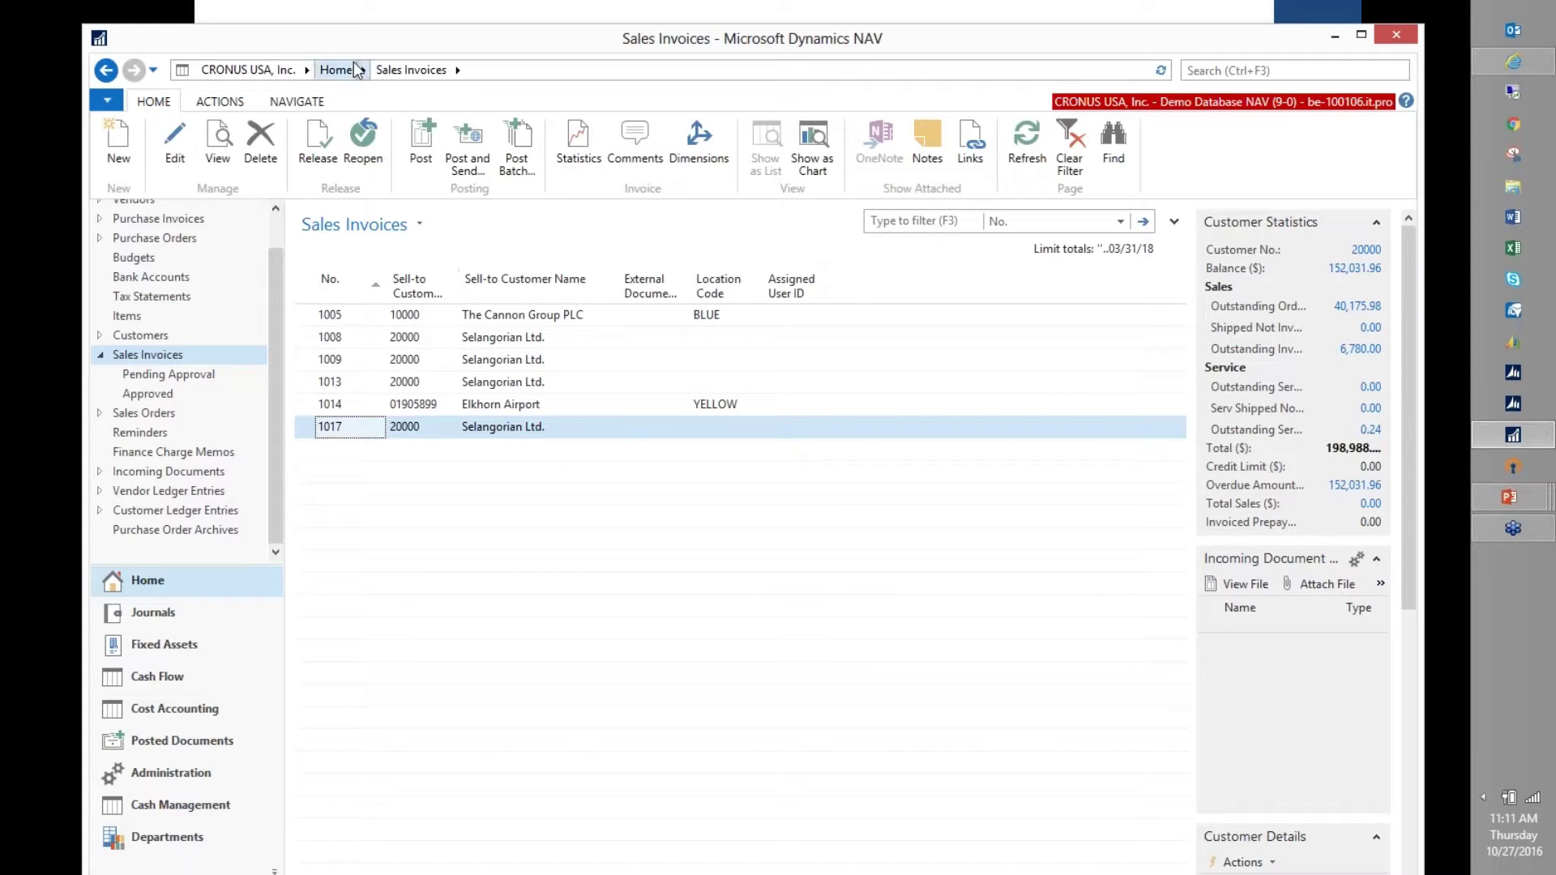
key("super+Down")
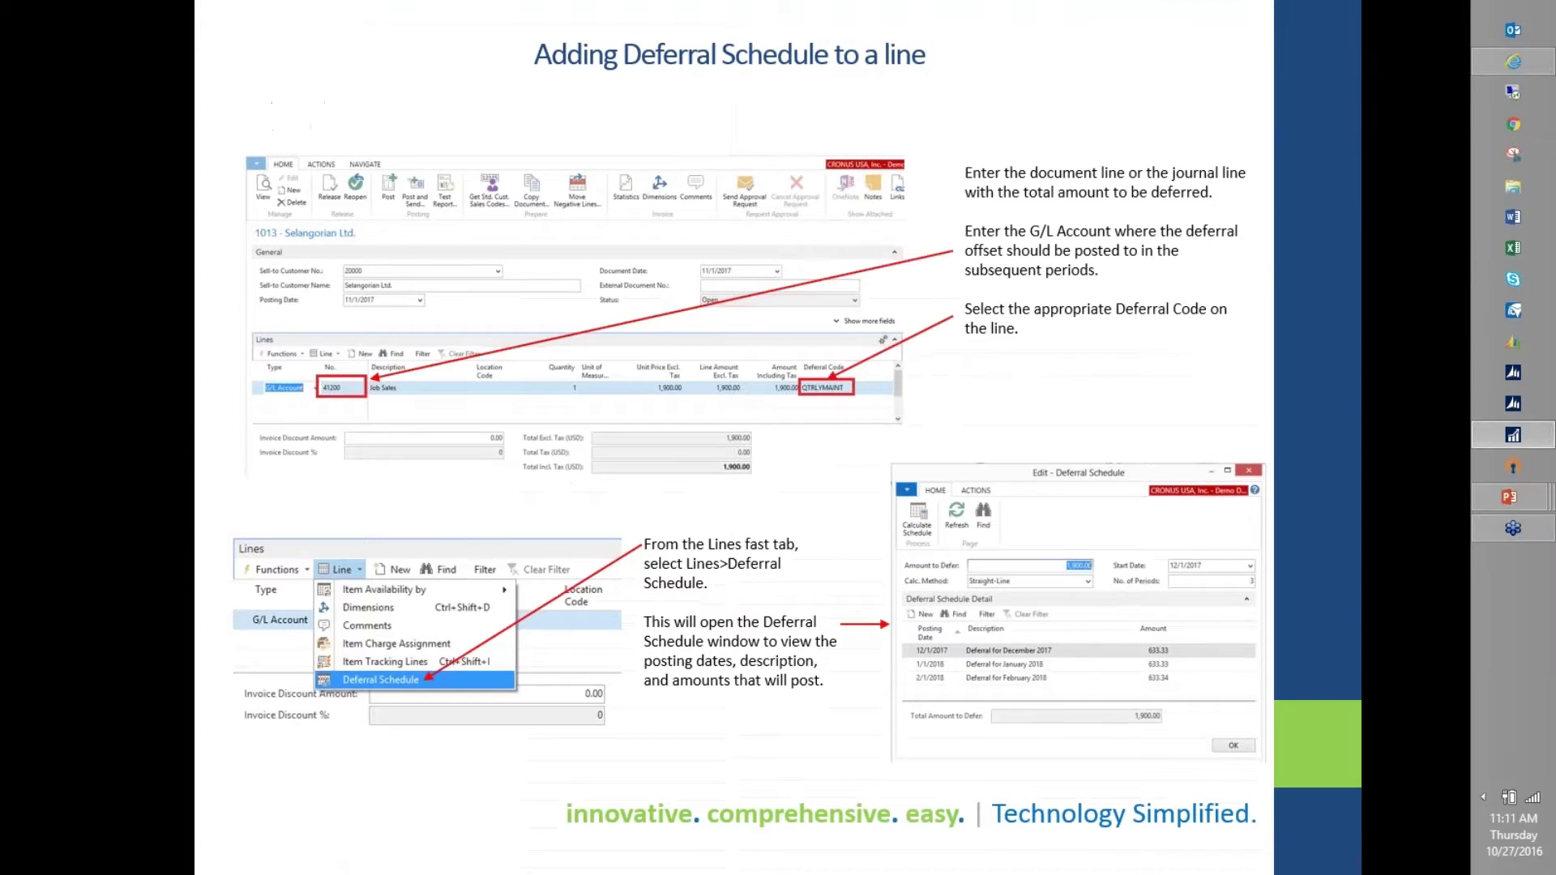